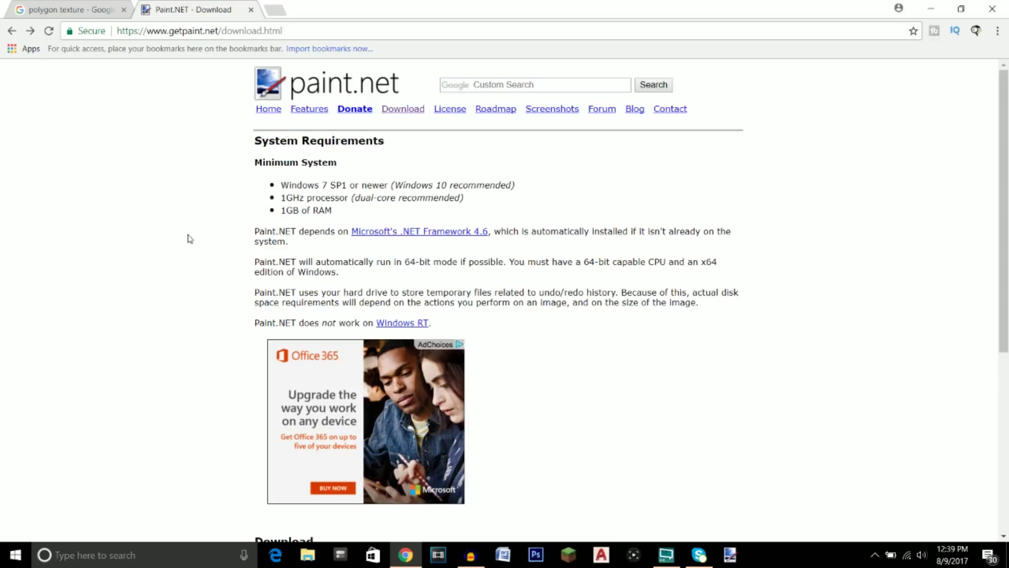
- Download the paint.net 4.0.17 installer zip from the dotPDN site and show it in its folder
scroll(182, 238, "down", 5)
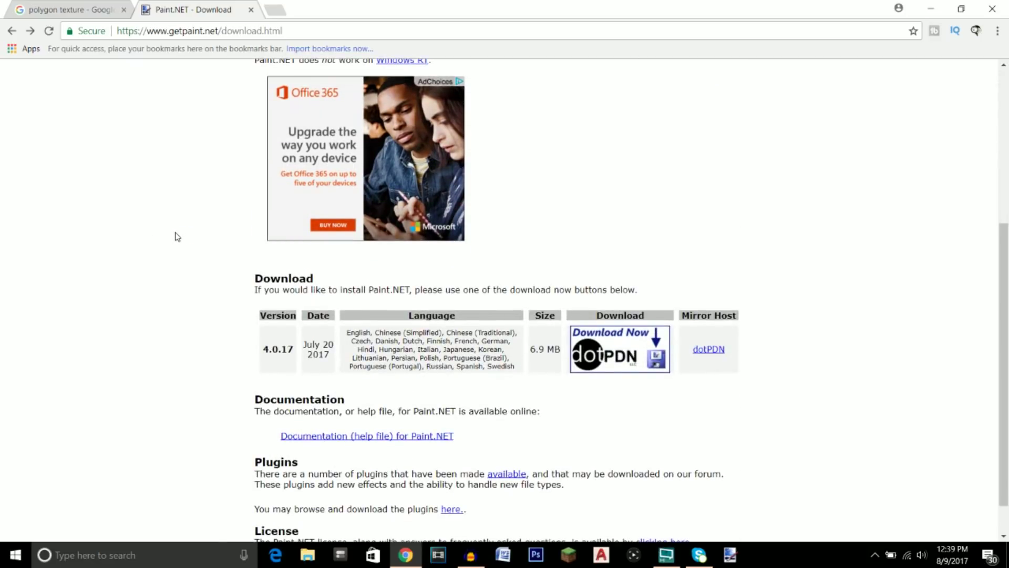
scroll(177, 237, "up", 5)
scroll(153, 214, "down", 5)
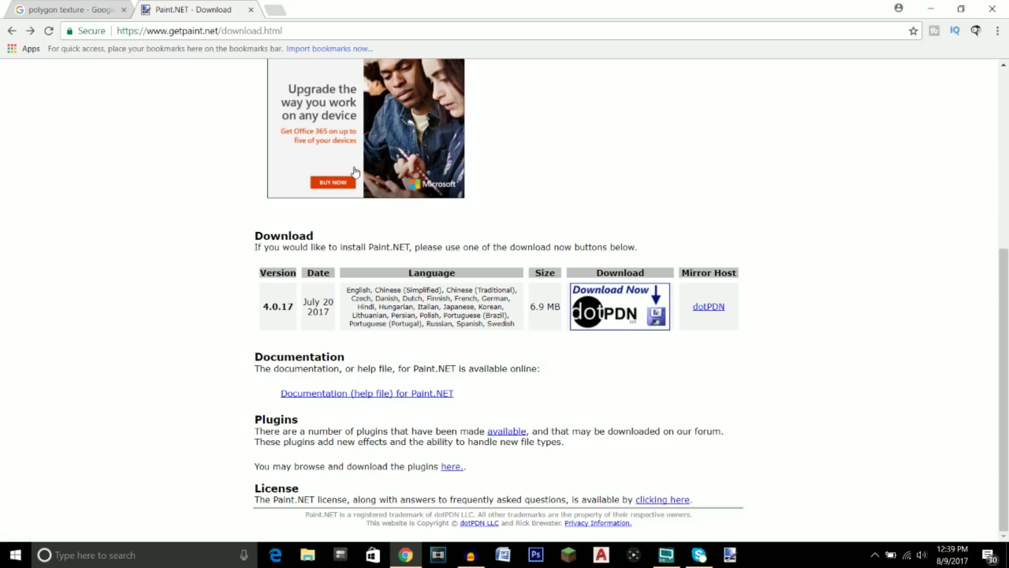
left_click(620, 311)
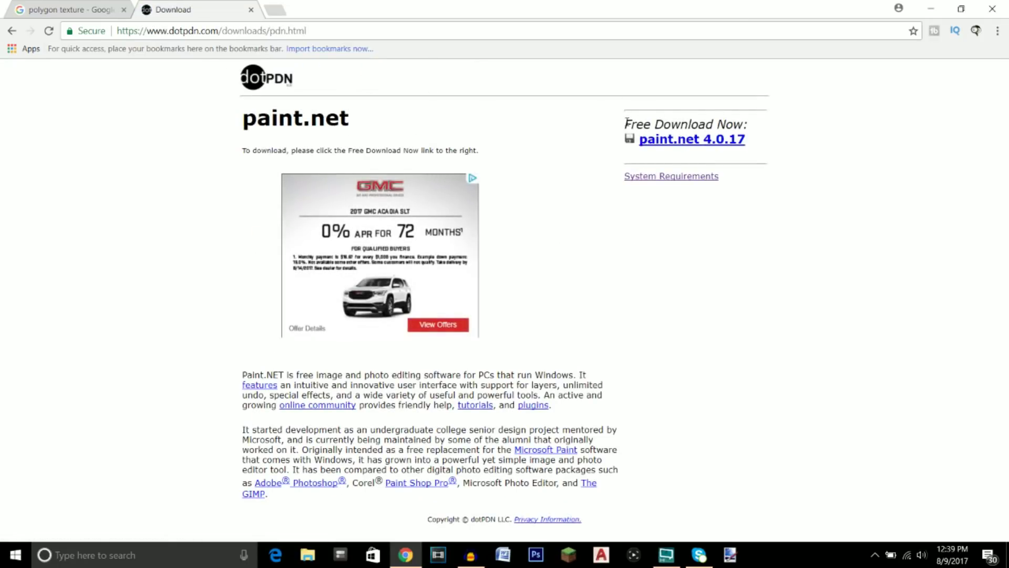
left_click(702, 140)
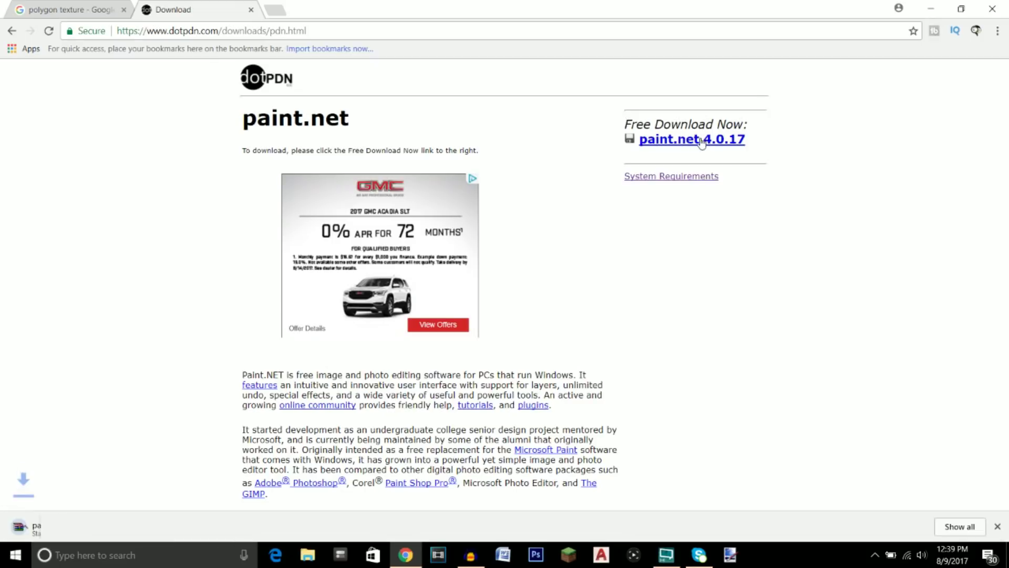
left_click(135, 526)
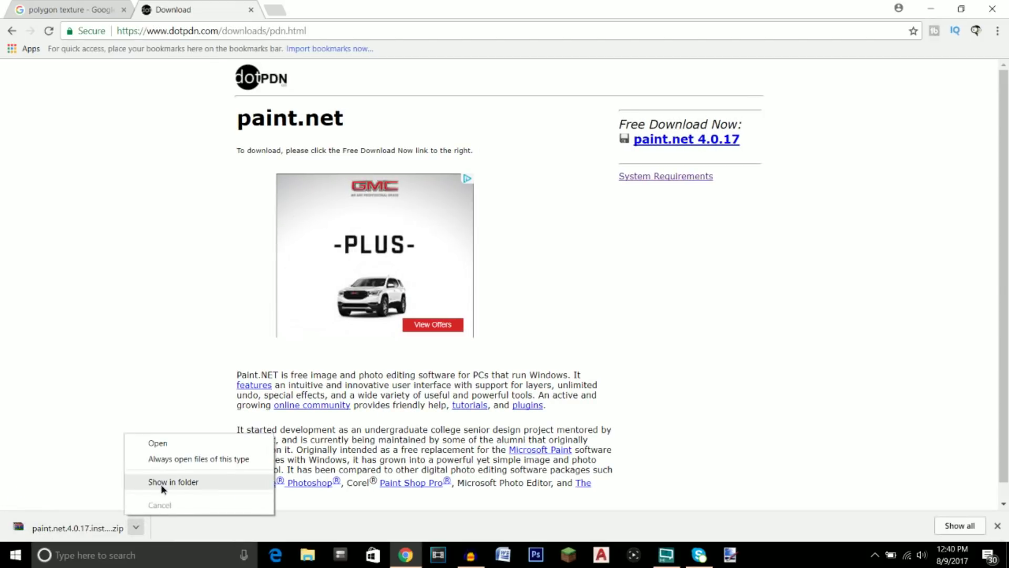
left_click(161, 484)
- Move the paint.net zip to the desktop and extract the paint.net.4.0.17.install installer beside it
left_click(930, 9)
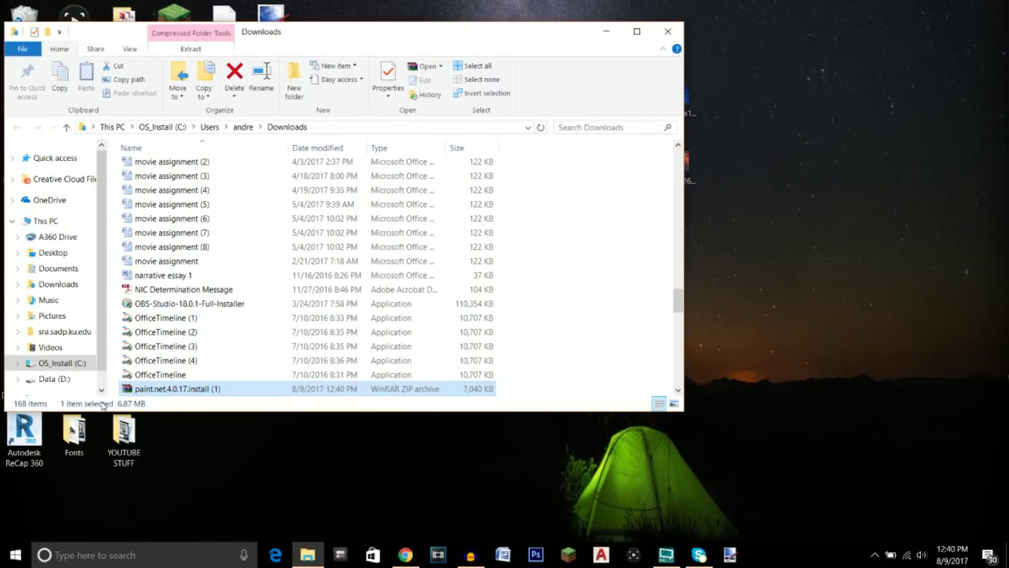
mouse_move(180, 390)
left_mouse_down()
mouse_move(785, 286)
mouse_move(773, 239)
mouse_move(676, 227)
left_mouse_up()
left_click(667, 31)
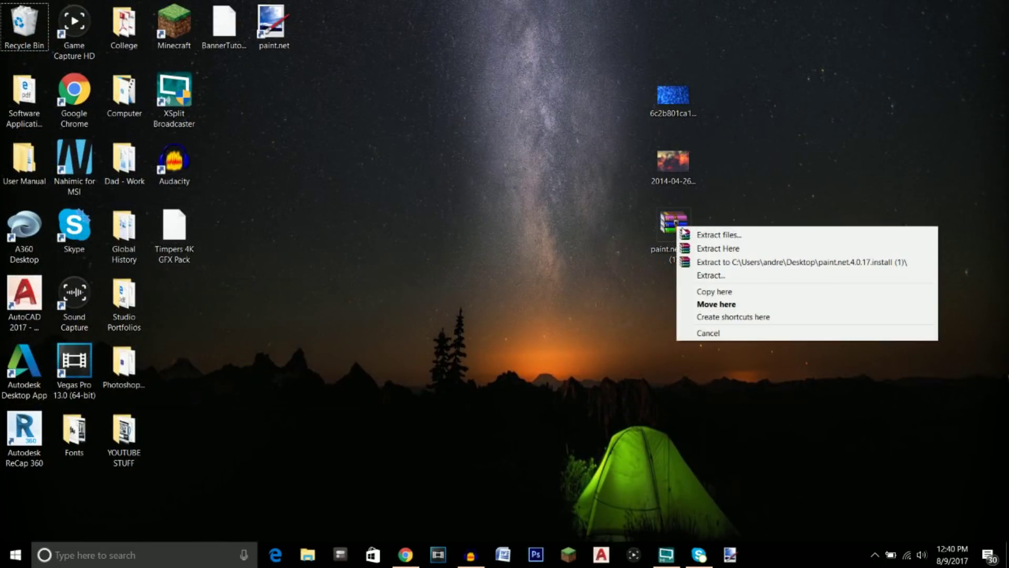
left_click(717, 252)
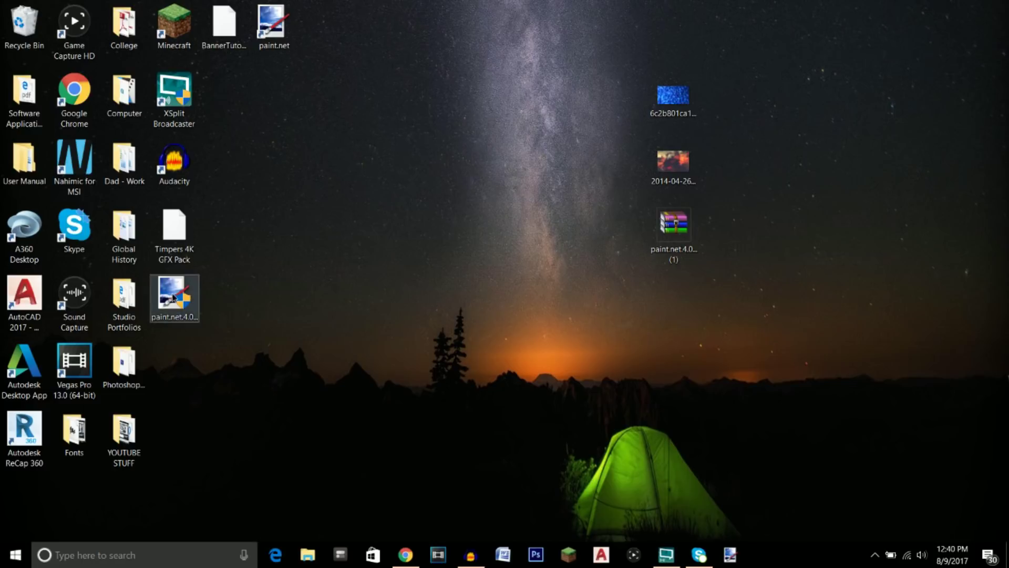
left_click_drag(174, 297, 378, 298)
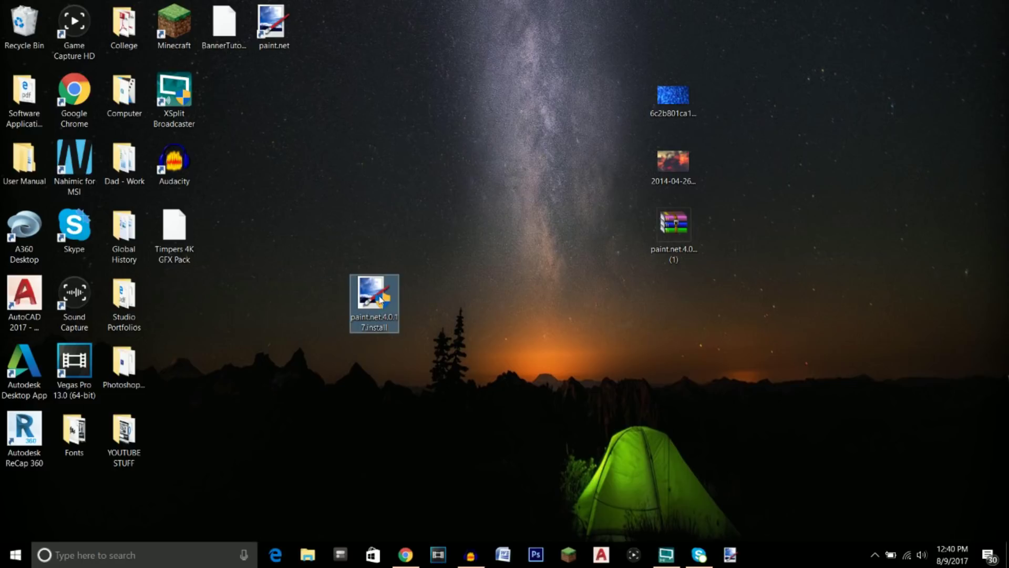
- Install paint.net 4.0.17 with Express setup, accept the license, and launch paint.net
double_click(375, 304)
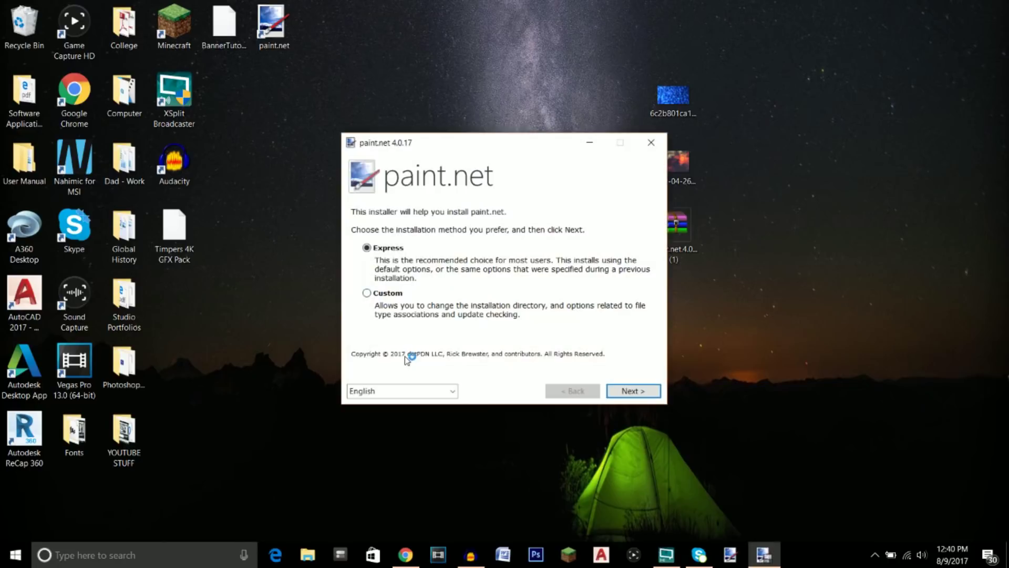
key("Return")
left_click(469, 371)
key("Return")
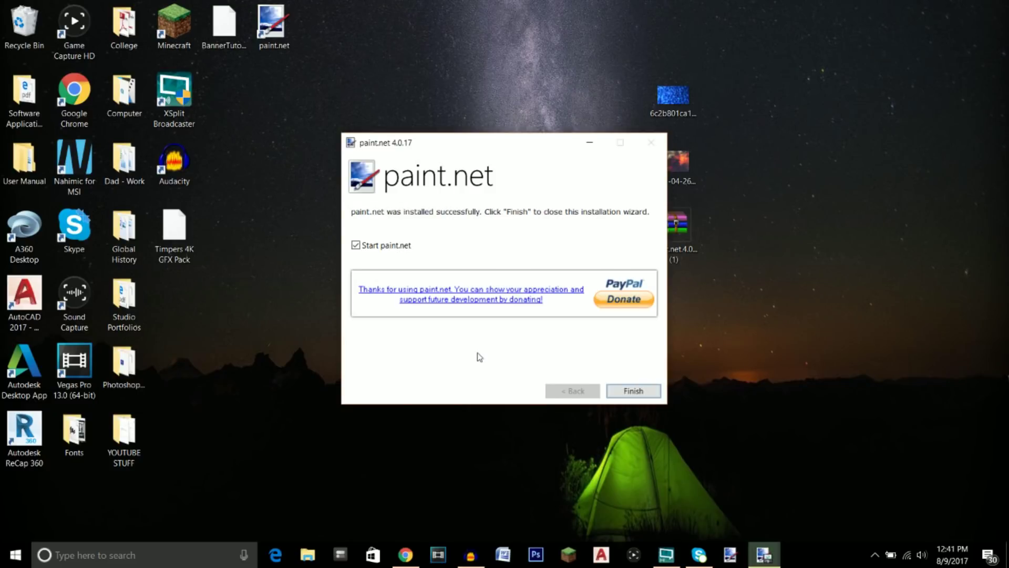
left_click(633, 391)
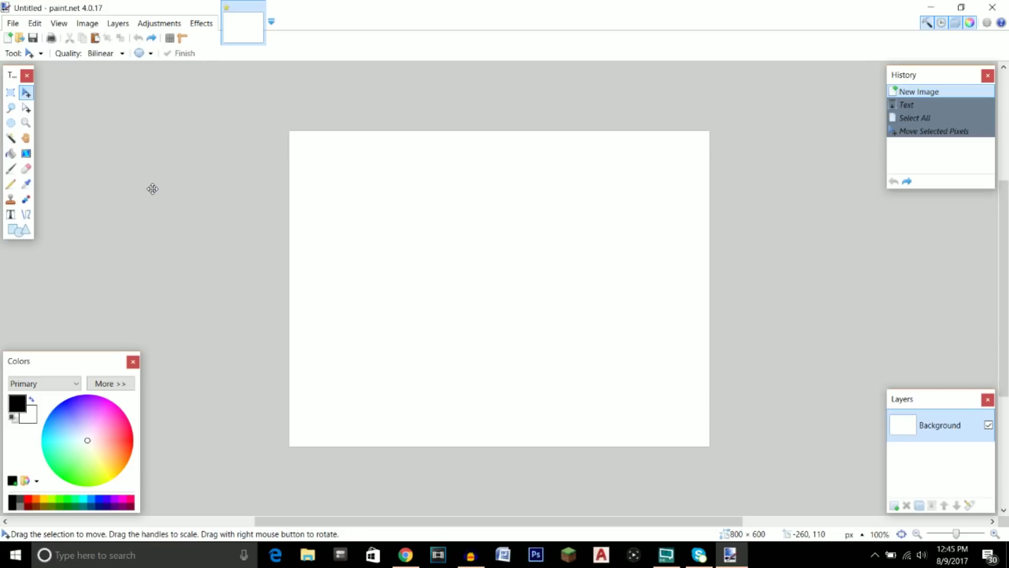
- Add Layer 2 above Background and set the Text tool to the Againts font at size 350
key("ctrl+plus")
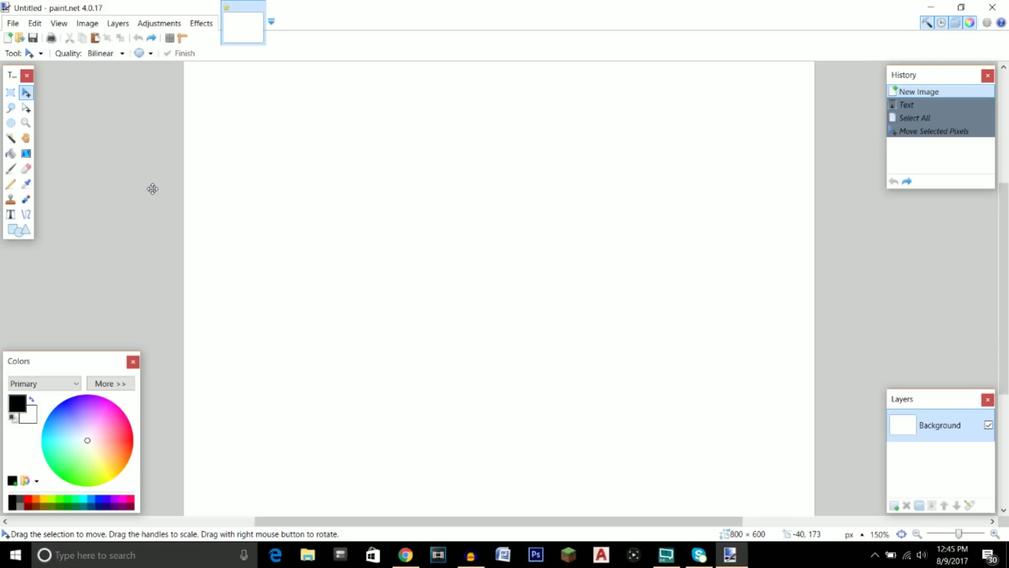
key("ctrl+minus")
mouse_move(437, 239)
left_mouse_down()
mouse_move(437, 229)
mouse_move(426, 250)
left_mouse_up()
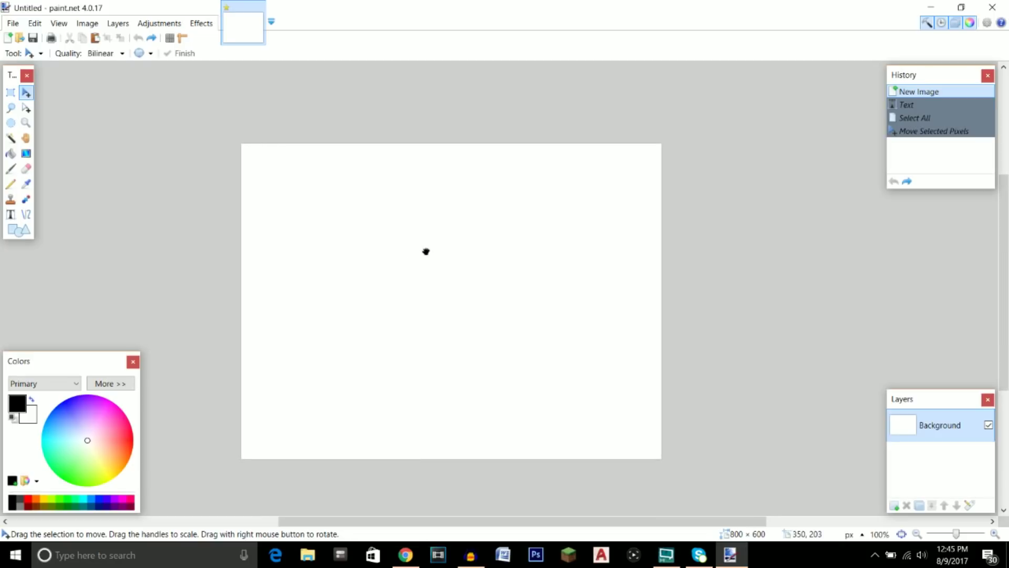
left_click(894, 506)
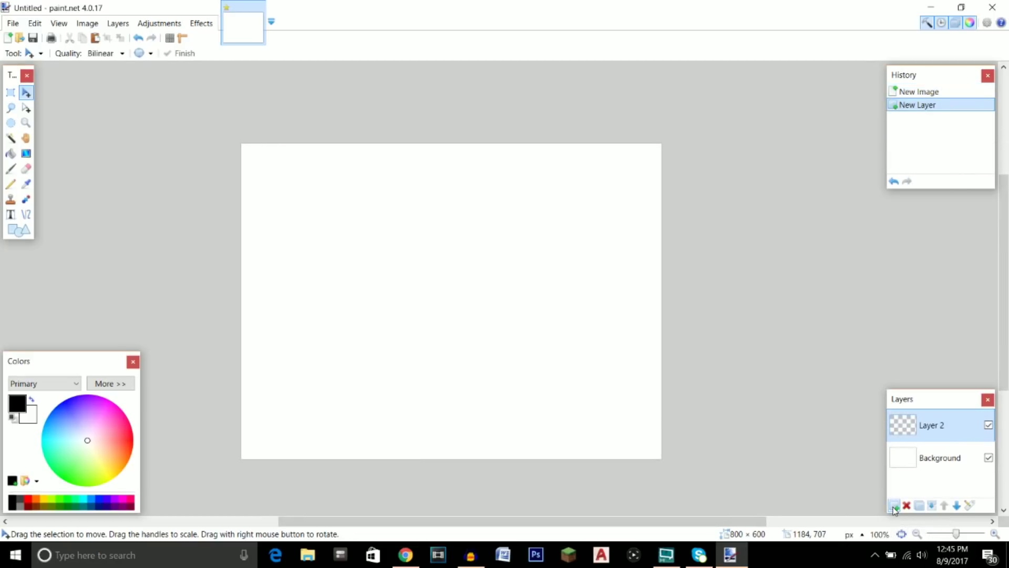
left_click(10, 215)
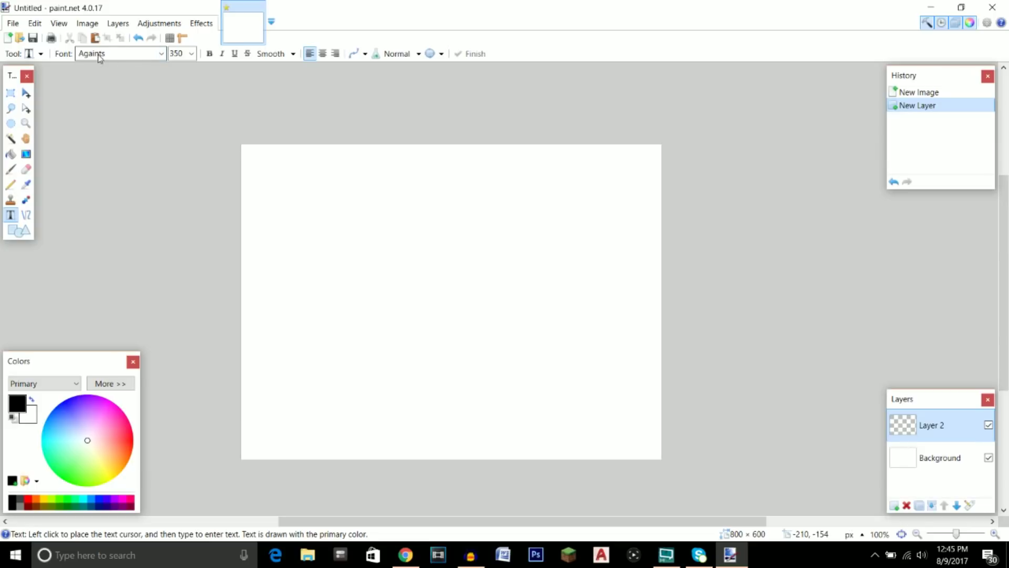
left_click(160, 54)
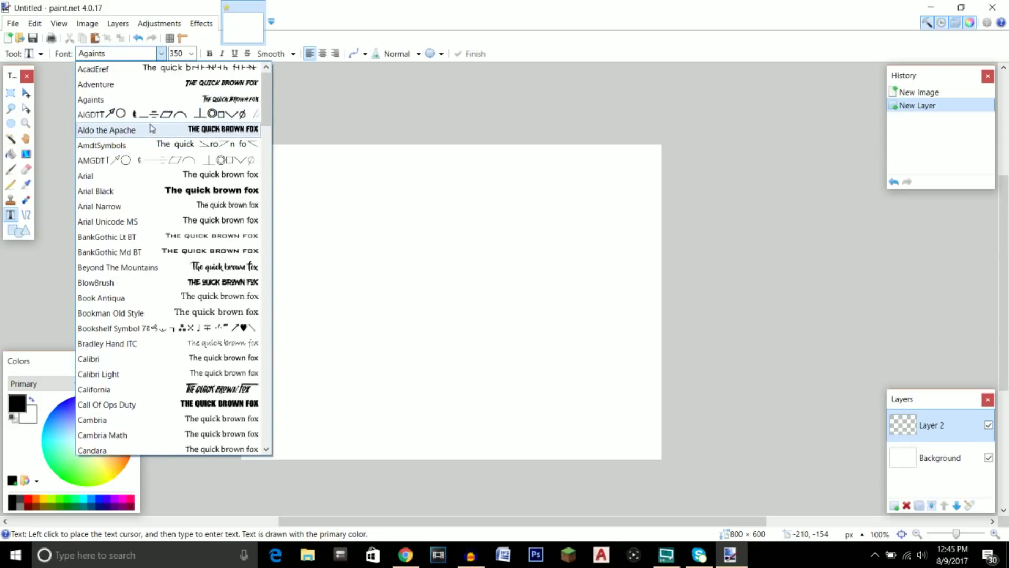
- Type a large letter F in the Againts font on Layer 2, after trying G, H and T
left_click(162, 100)
left_click(402, 299)
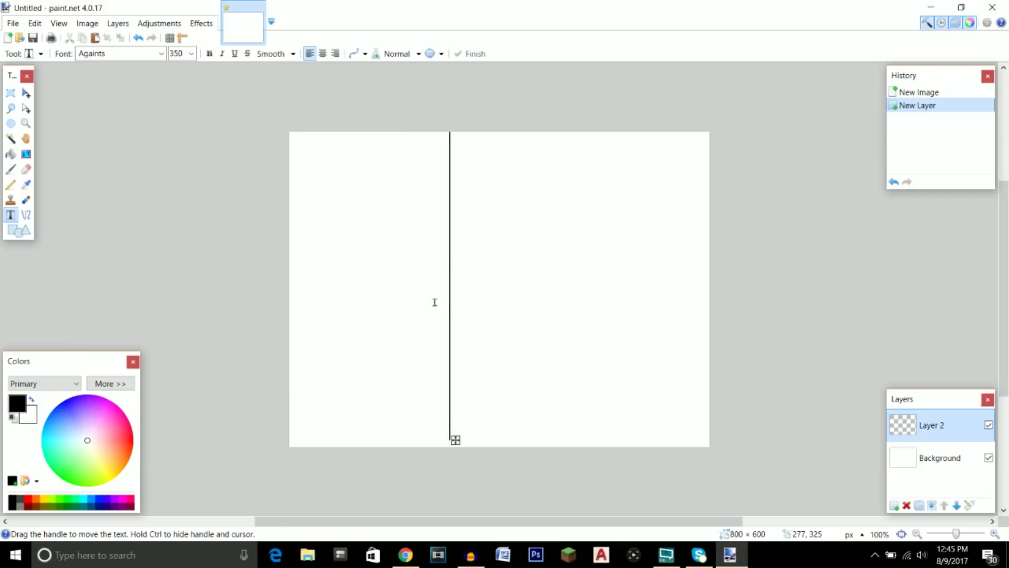
type("F")
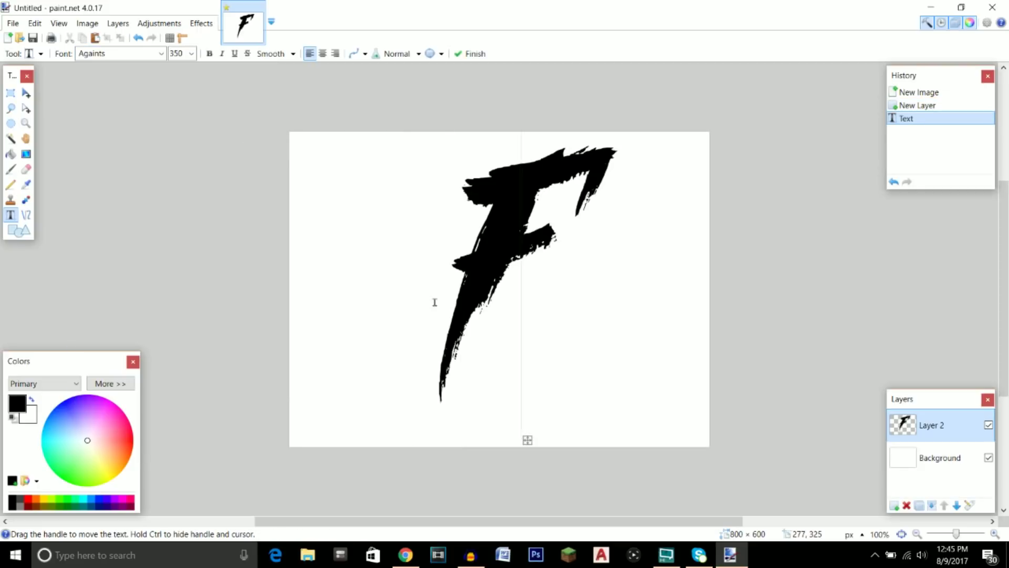
key("BackSpace")
type("G")
key("BackSpace")
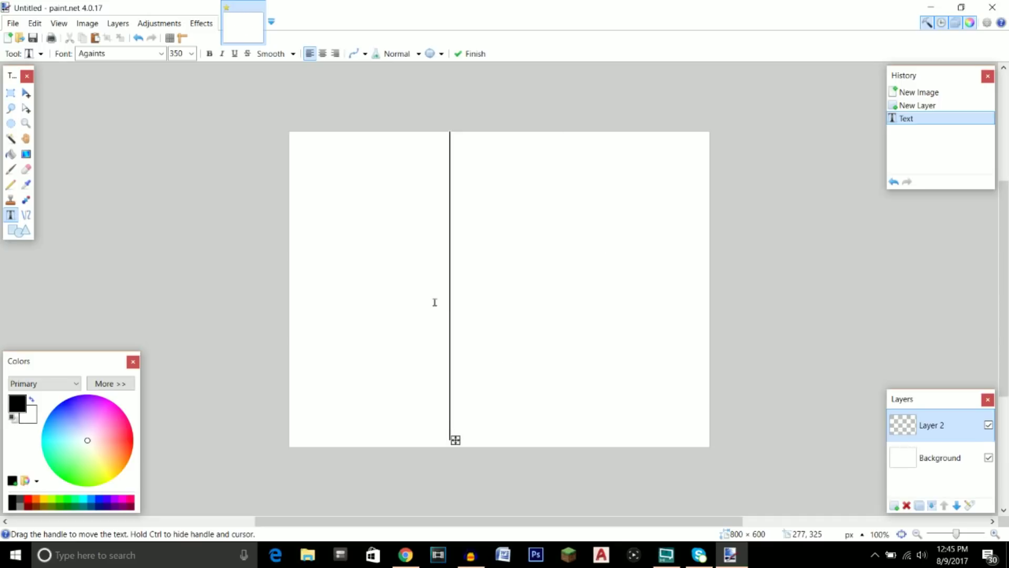
type("H")
key("BackSpace")
type("T")
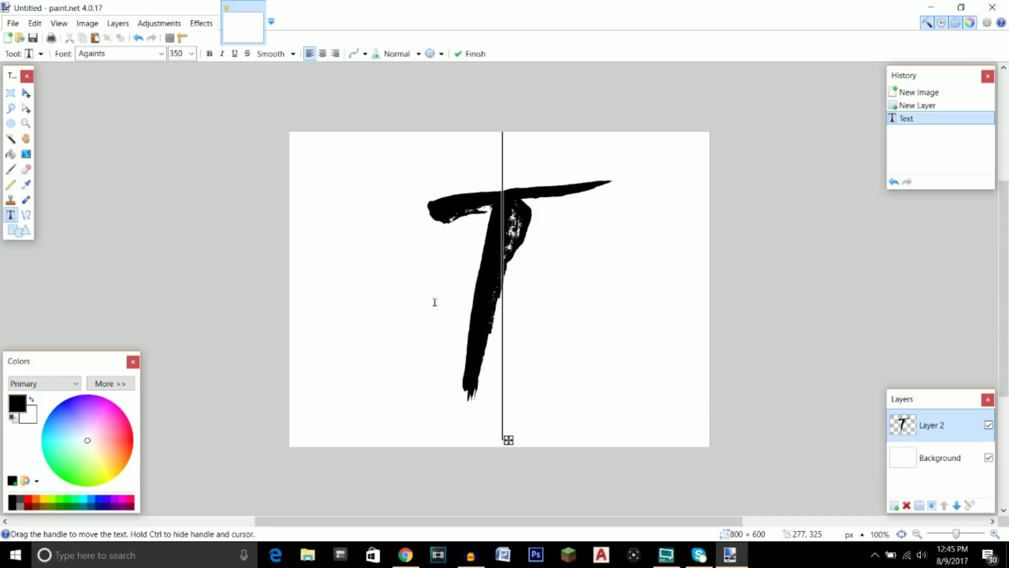
key("BackSpace")
type("F")
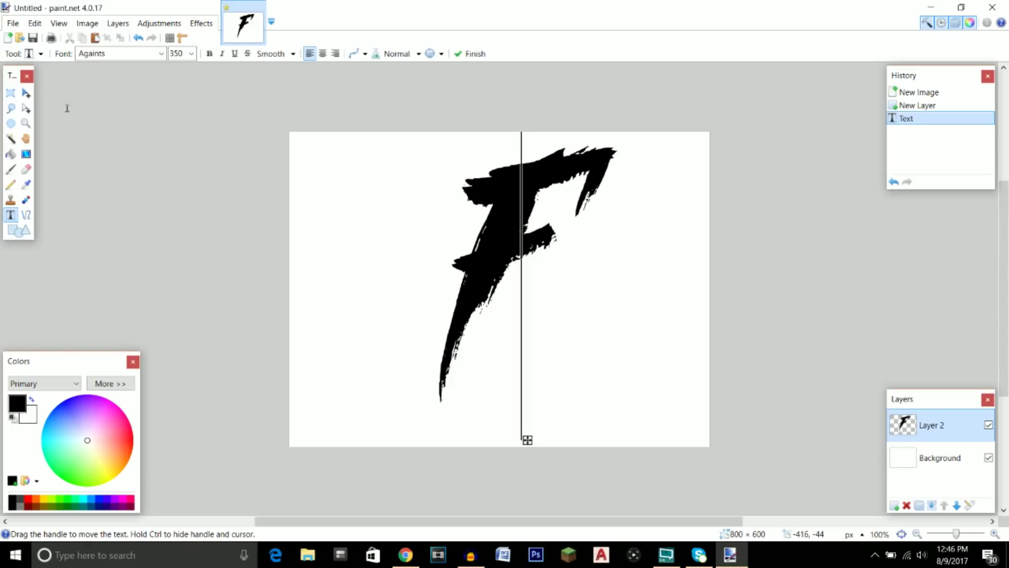
- Select the whole layer and shift the F slightly left and down
key("ctrl+a")
left_click(26, 93)
left_click_drag(510, 237, 483, 250)
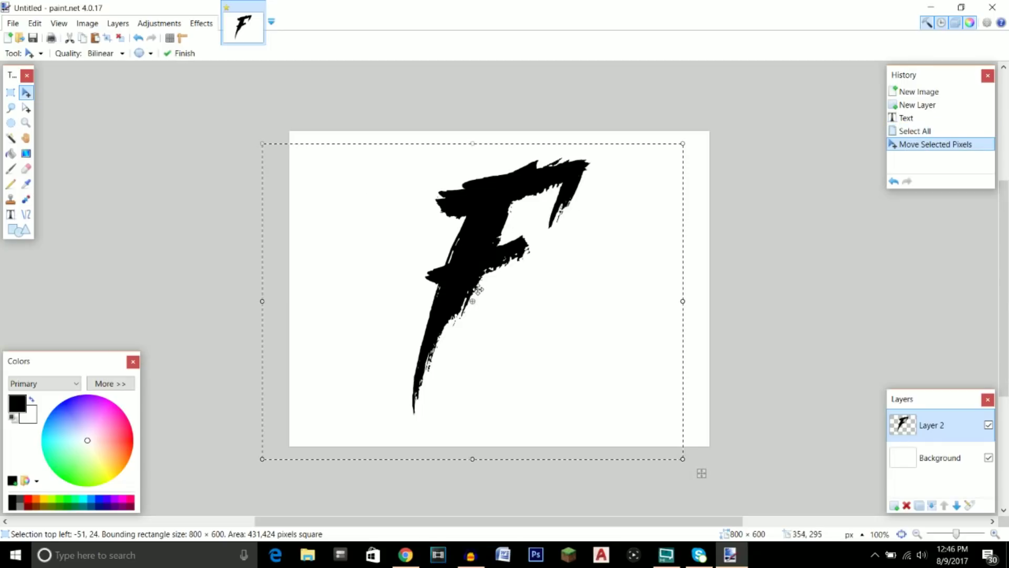
- Apply Oil Painting to the F (brush size 4, coarseness 255), deselect, and return to Chrome's results
left_click(203, 26)
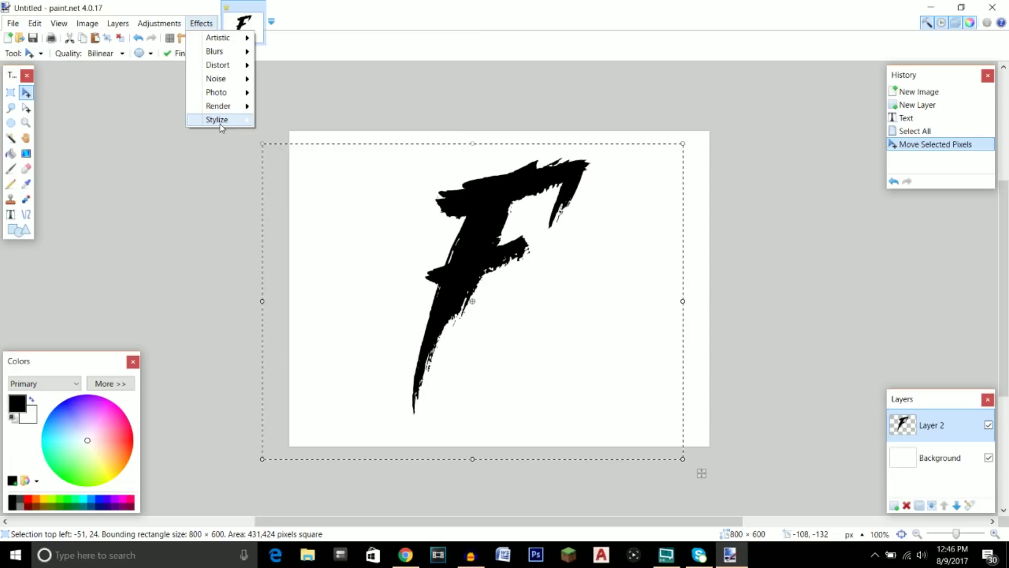
mouse_move(216, 40)
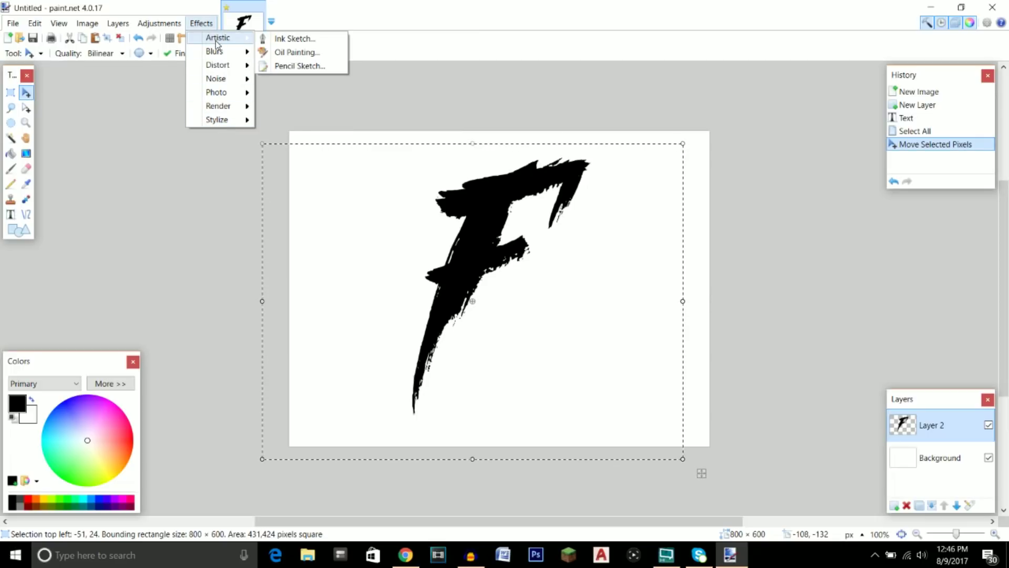
left_click(289, 53)
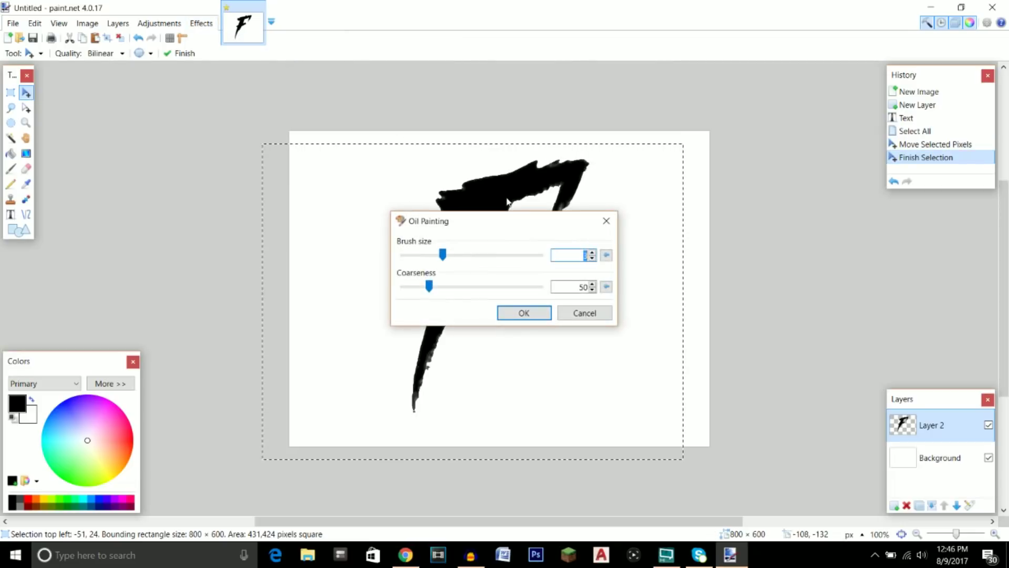
left_click_drag(522, 226, 258, 188)
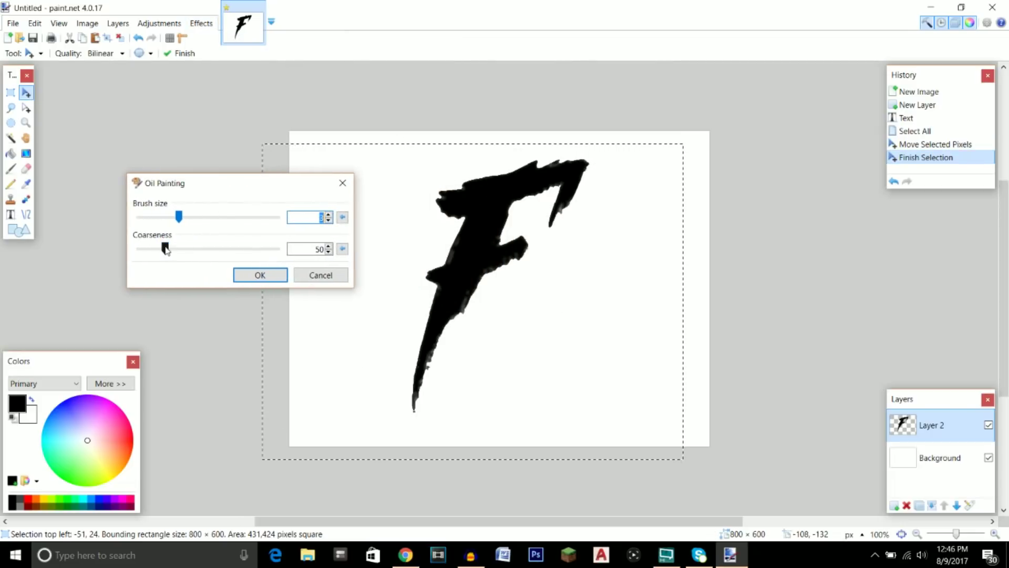
left_click_drag(165, 248, 283, 248)
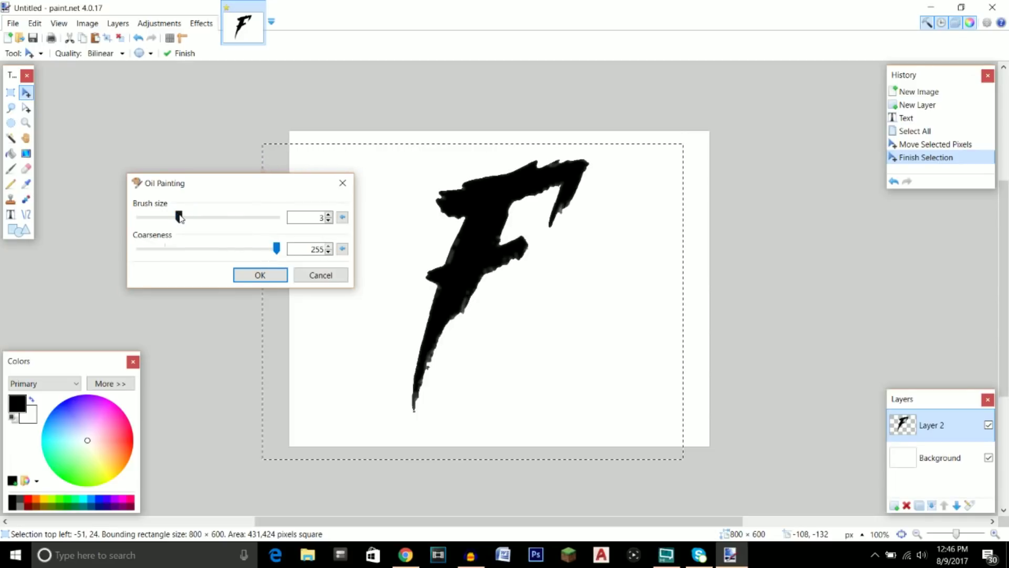
mouse_move(186, 213)
left_mouse_down()
mouse_move(312, 225)
mouse_move(198, 216)
left_mouse_up()
left_click(246, 269)
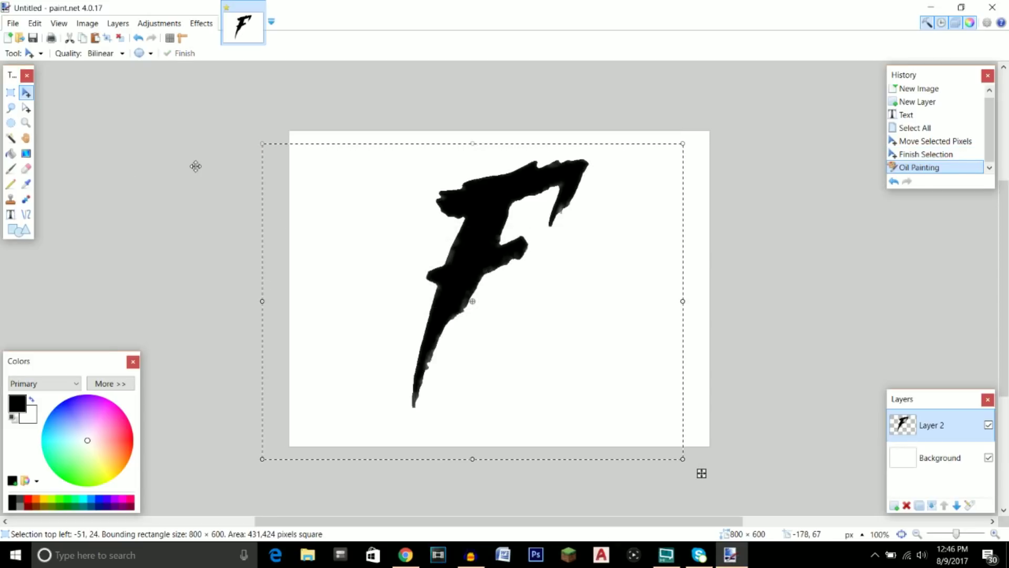
key("ctrl+d")
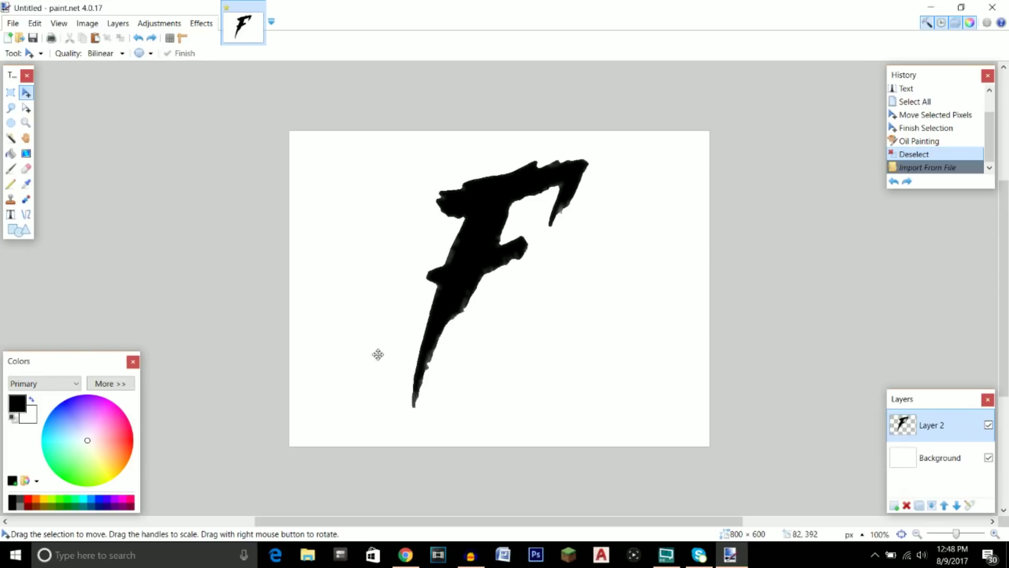
left_click(407, 557)
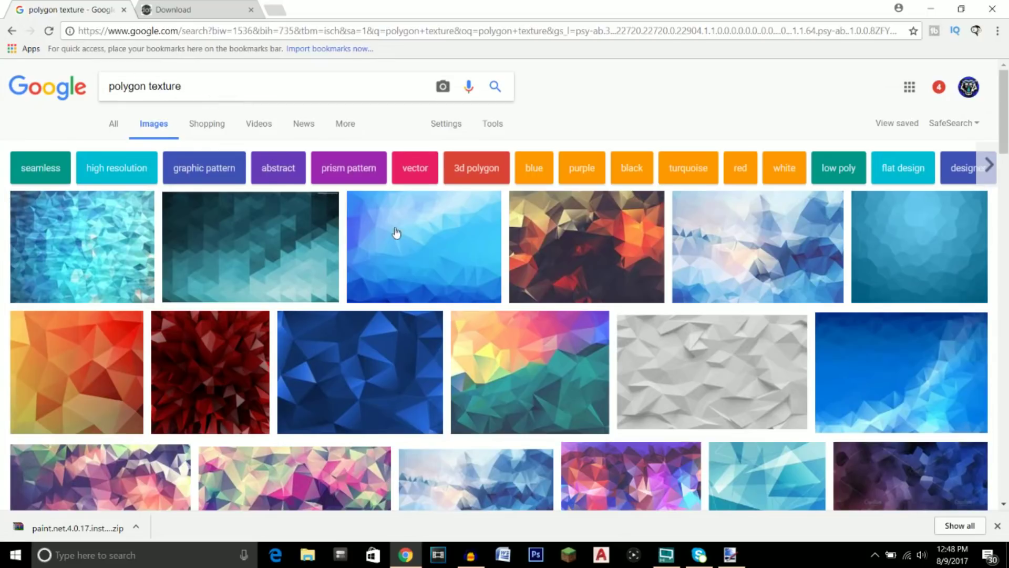
- Browse the Google Images 'polygon texture' results, then switch back to paint.net
scroll(417, 241, "down", 6)
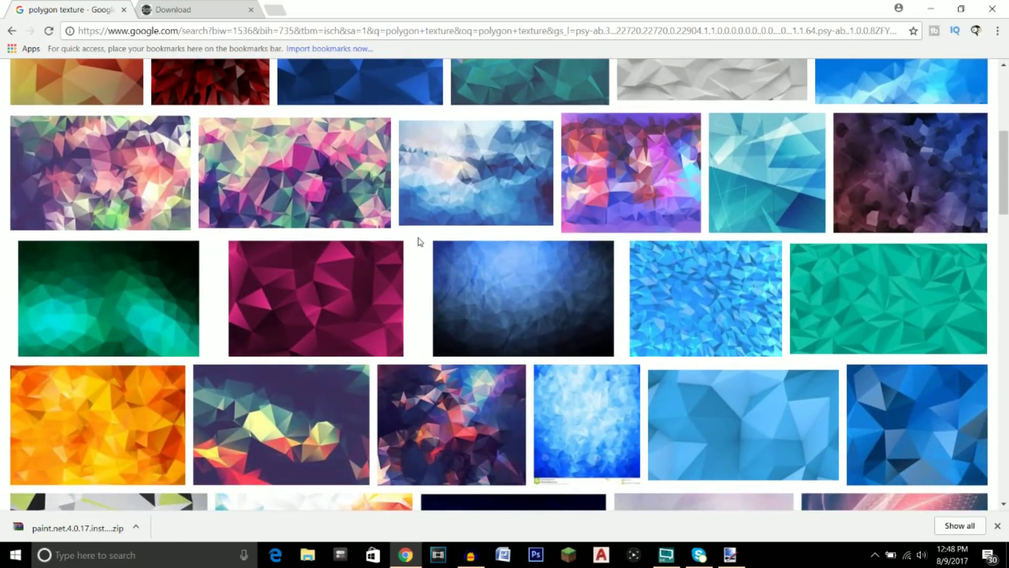
scroll(425, 251, "down", 4)
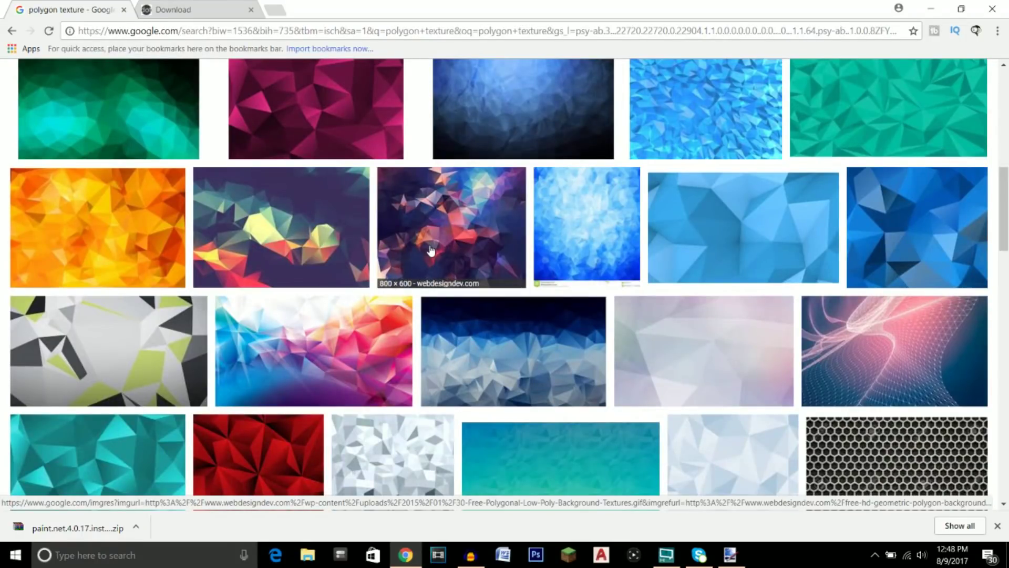
scroll(430, 250, "down", 5)
scroll(426, 253, "up", 8)
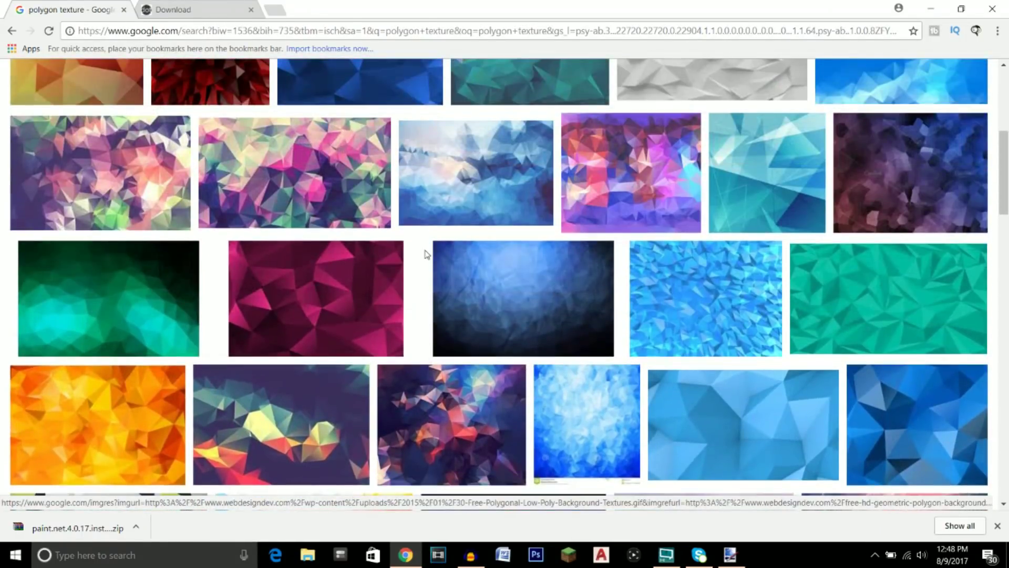
scroll(426, 254, "up", 6)
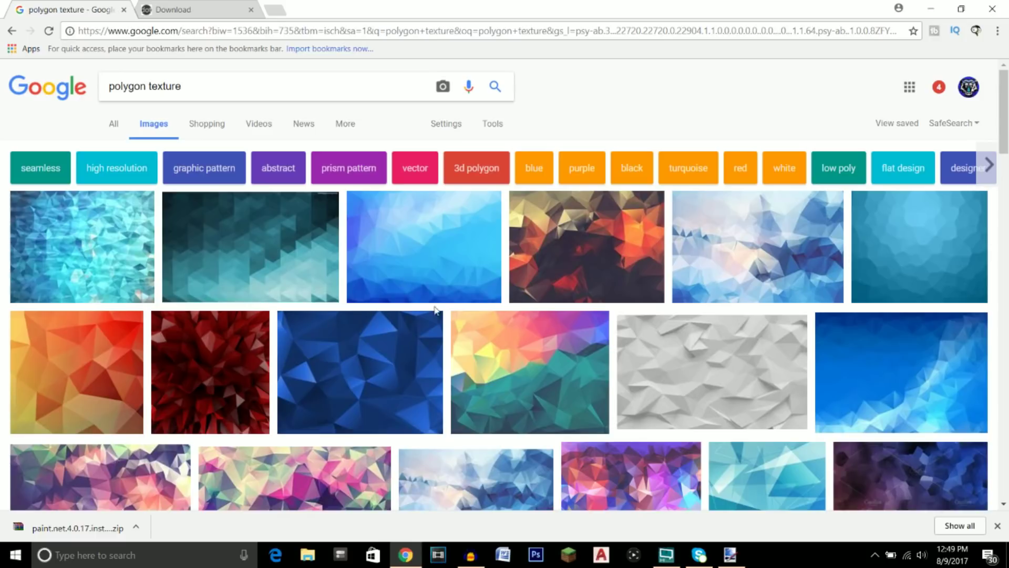
key("alt+Tab")
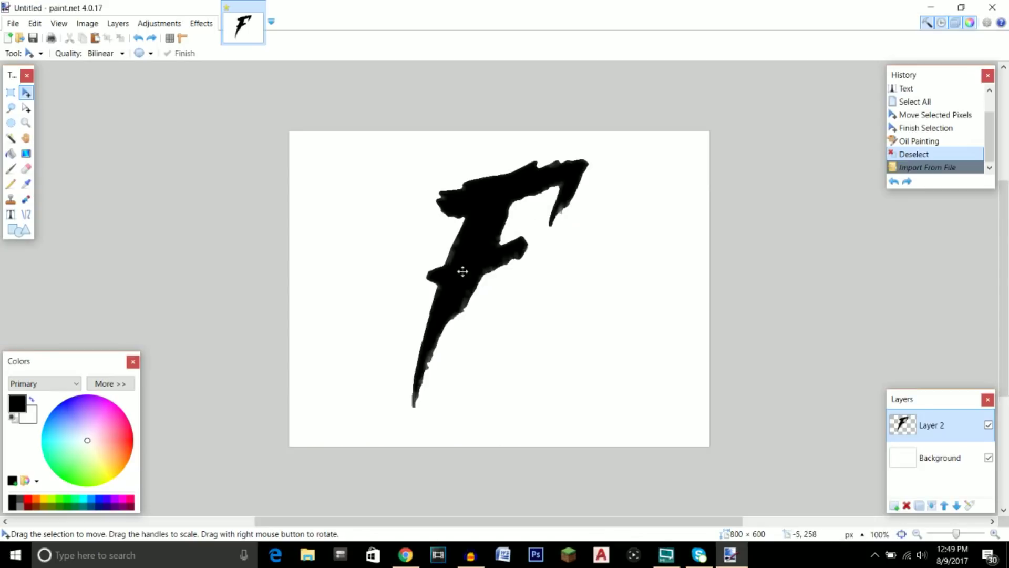
- Import the blue polygon texture JPG from the Desktop as a new layer
left_click(118, 24)
left_click(135, 93)
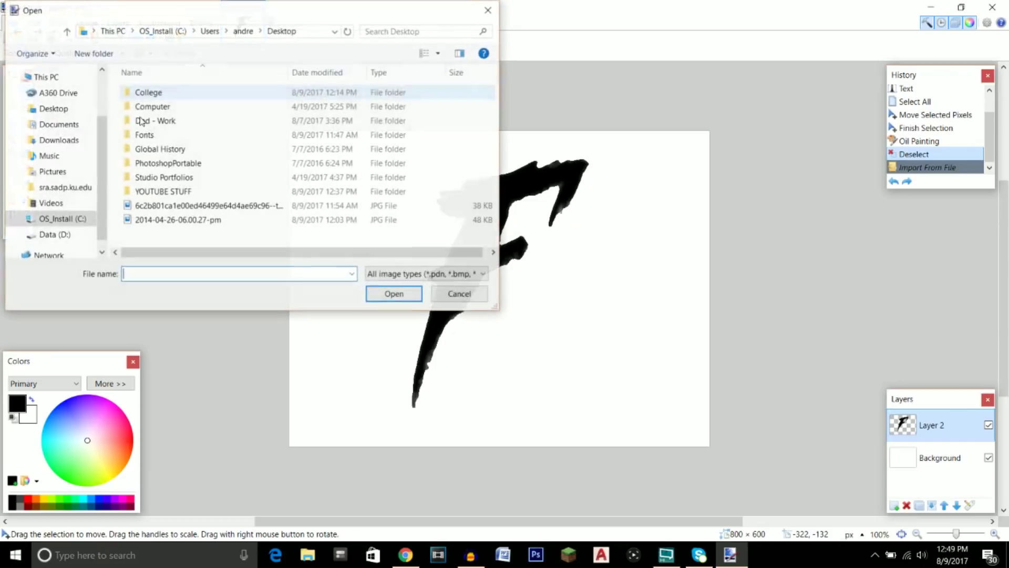
left_click(190, 210)
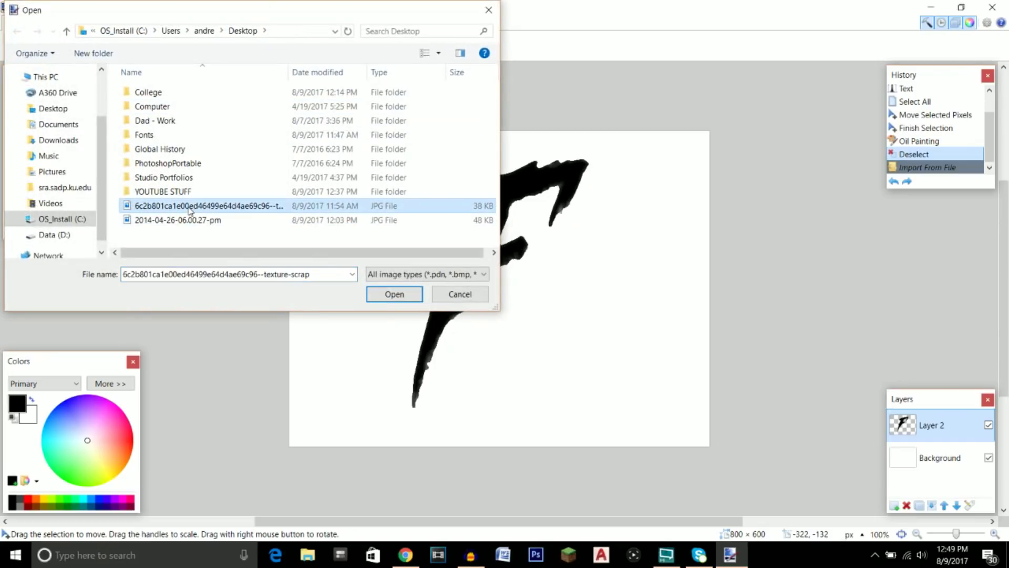
left_click(395, 294)
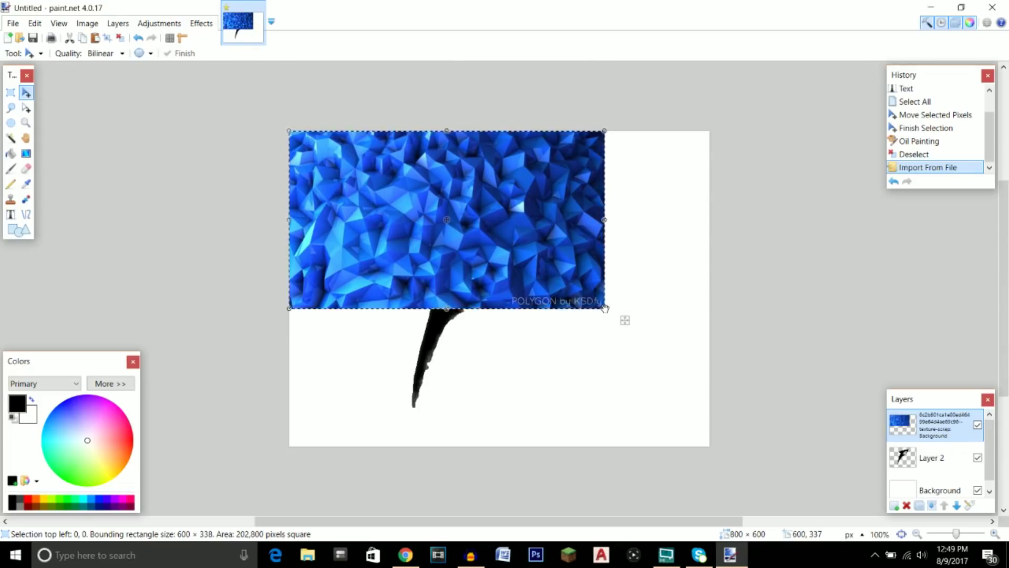
- Scale the polygon texture past the canvas edges and move its layer beneath Layer 2
left_click_drag(605, 309, 673, 347)
left_click_drag(647, 313, 821, 481)
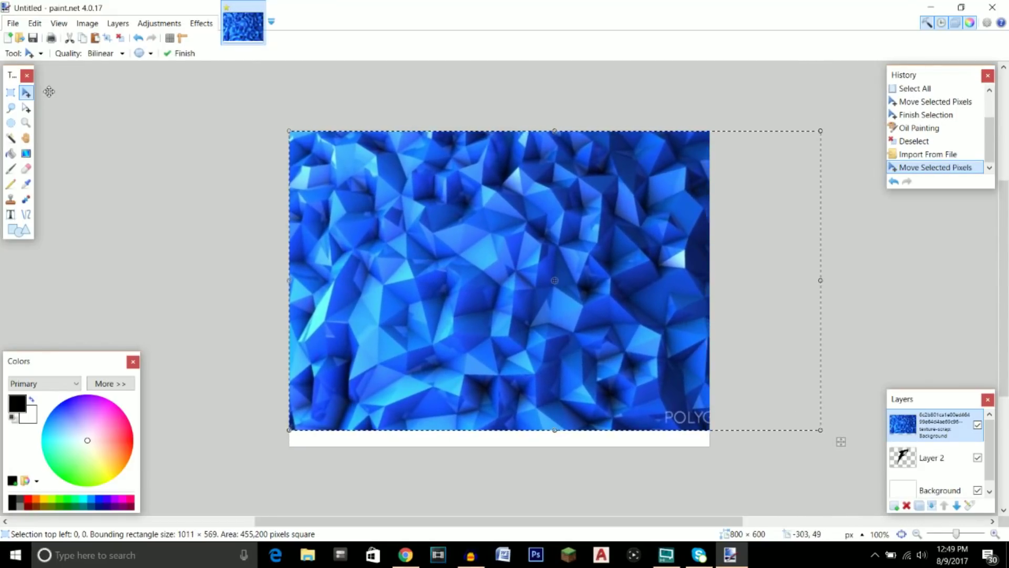
key("ctrl+d")
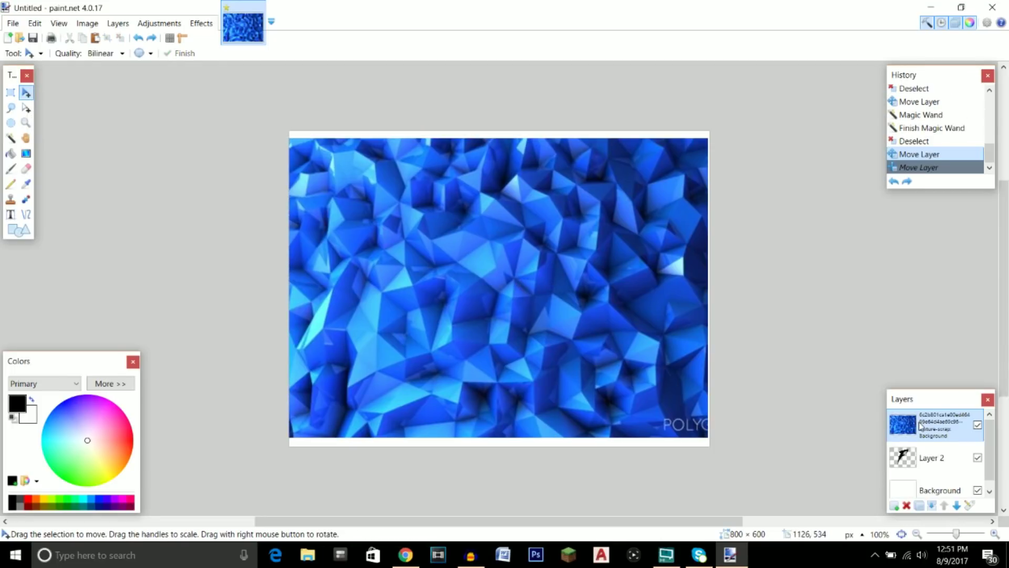
left_click_drag(924, 426, 923, 458)
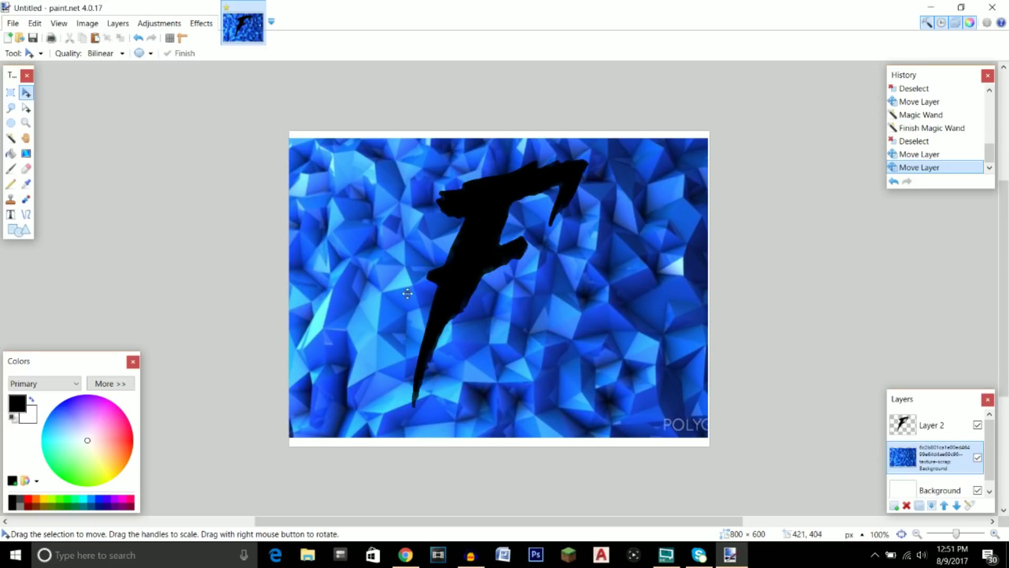
- Magic-wand the transparent area around the F on Layer 2, then move the texture layer above it
left_click(10, 139)
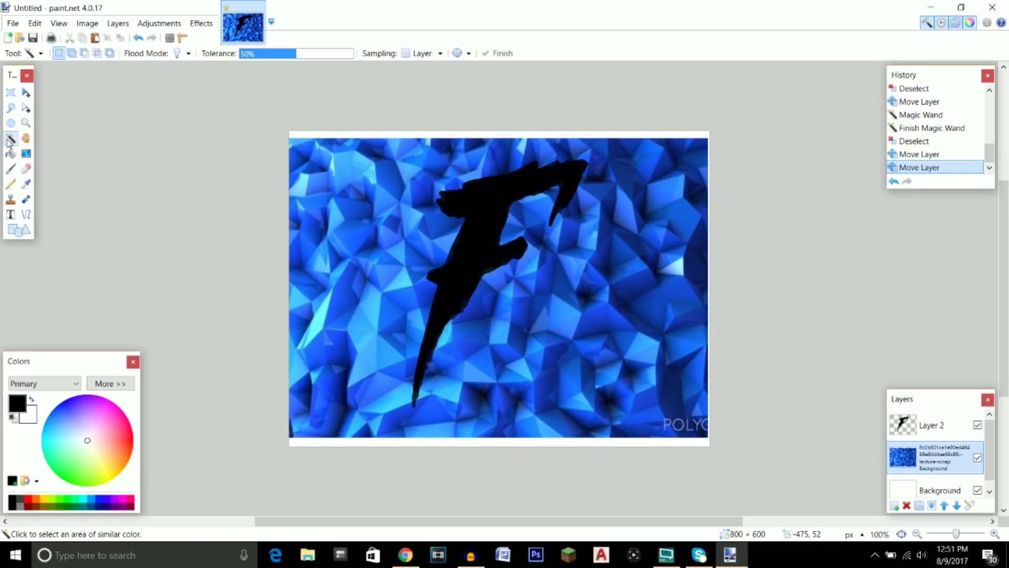
left_click(941, 430)
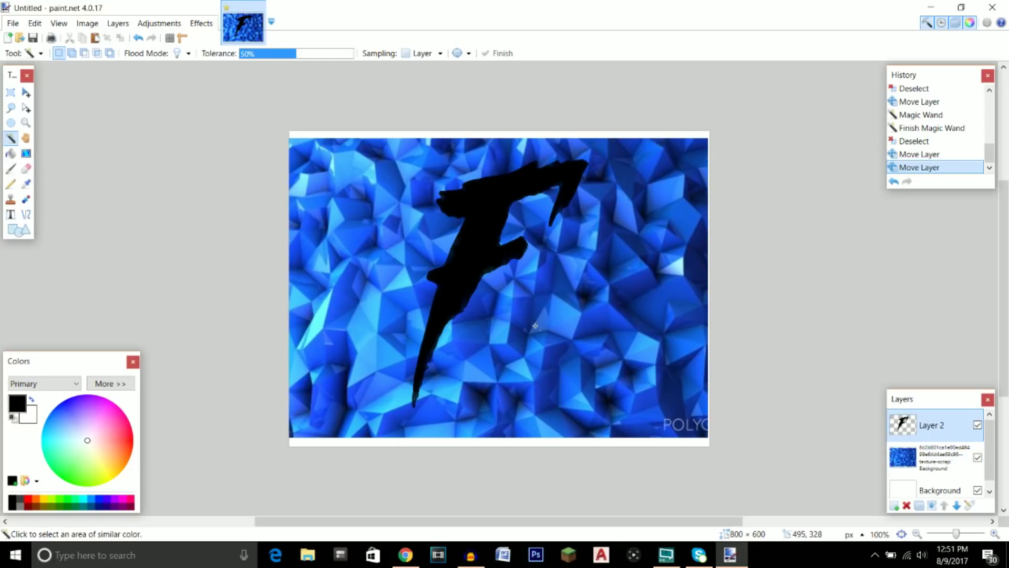
left_click(573, 298)
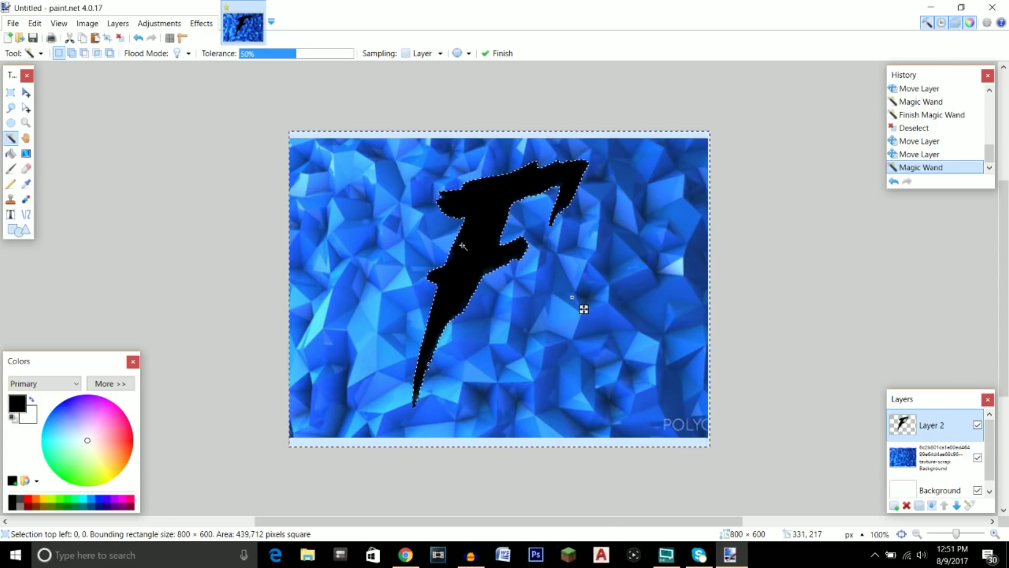
left_click(935, 464)
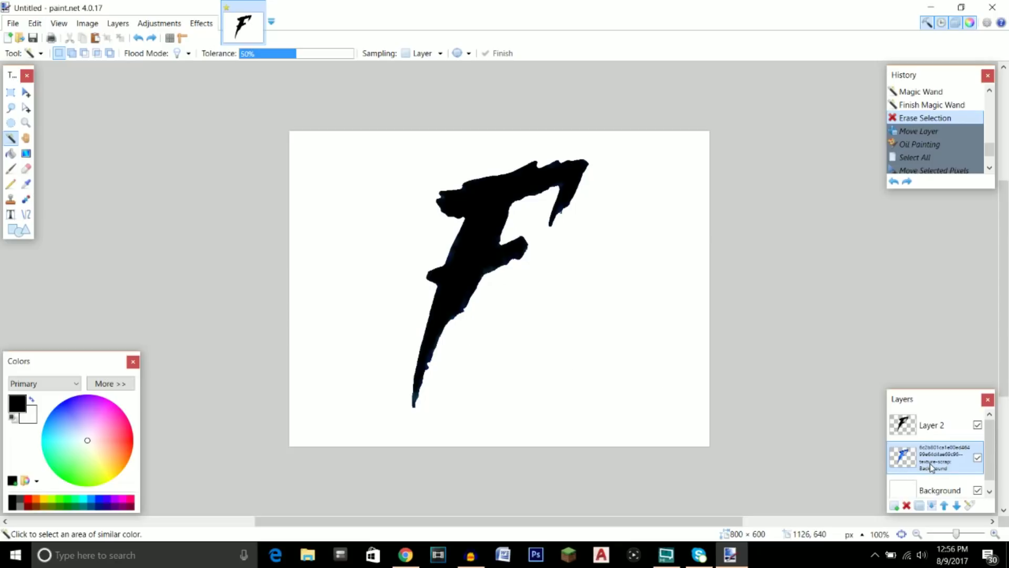
left_click_drag(926, 464, 922, 428)
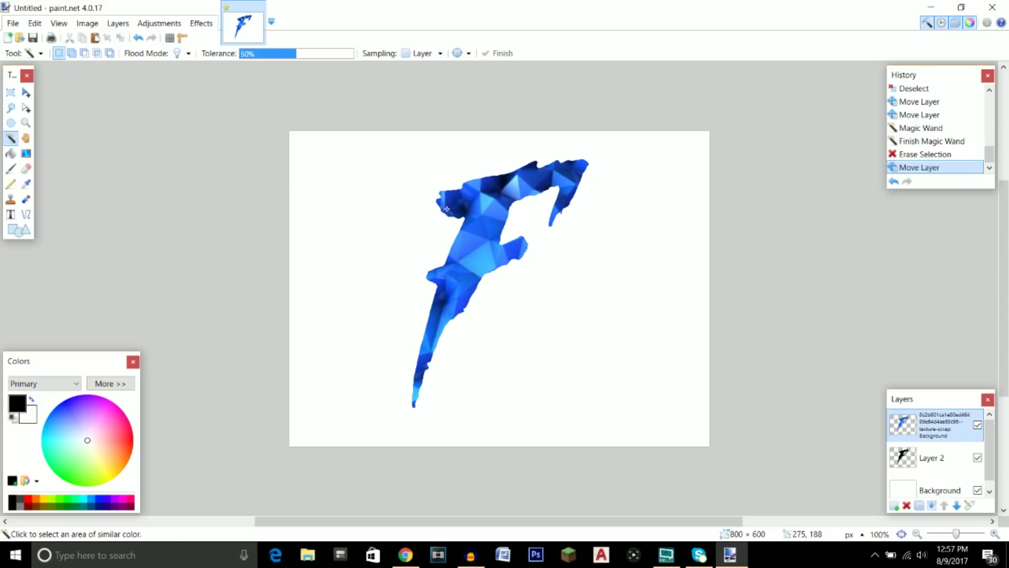
- Apply Oil Painting to the blue F texture with brush size 6 and coarseness 255, then pick Move Selected Pixels
left_click(202, 25)
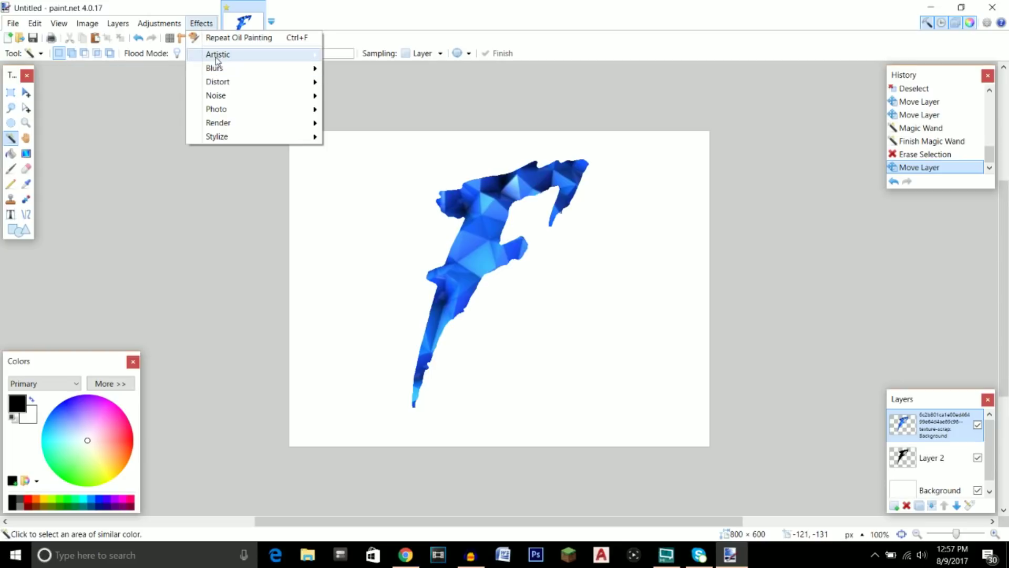
mouse_move(213, 55)
left_click(351, 76)
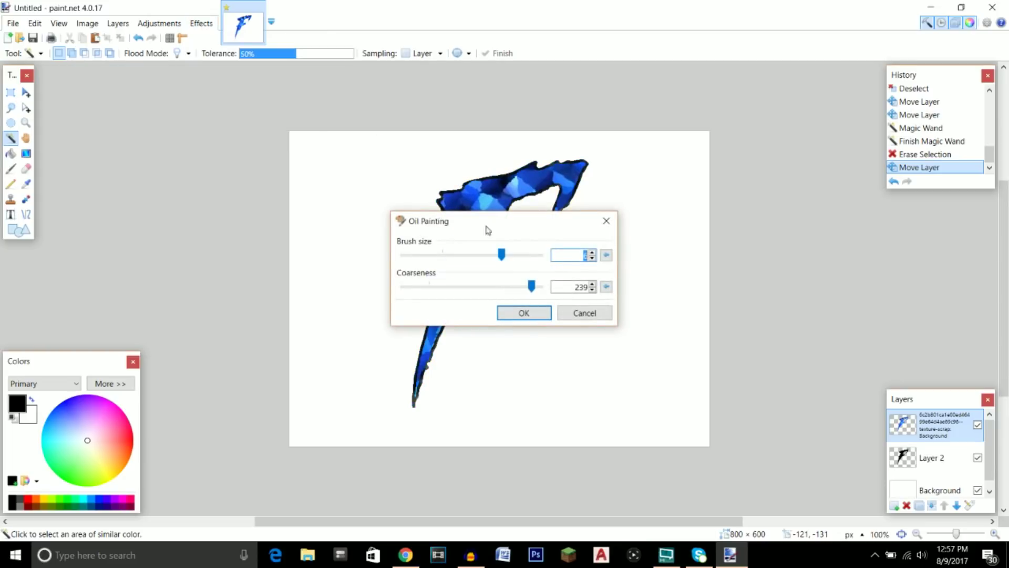
mouse_move(526, 227)
left_mouse_down()
mouse_move(324, 182)
mouse_move(241, 191)
left_mouse_up()
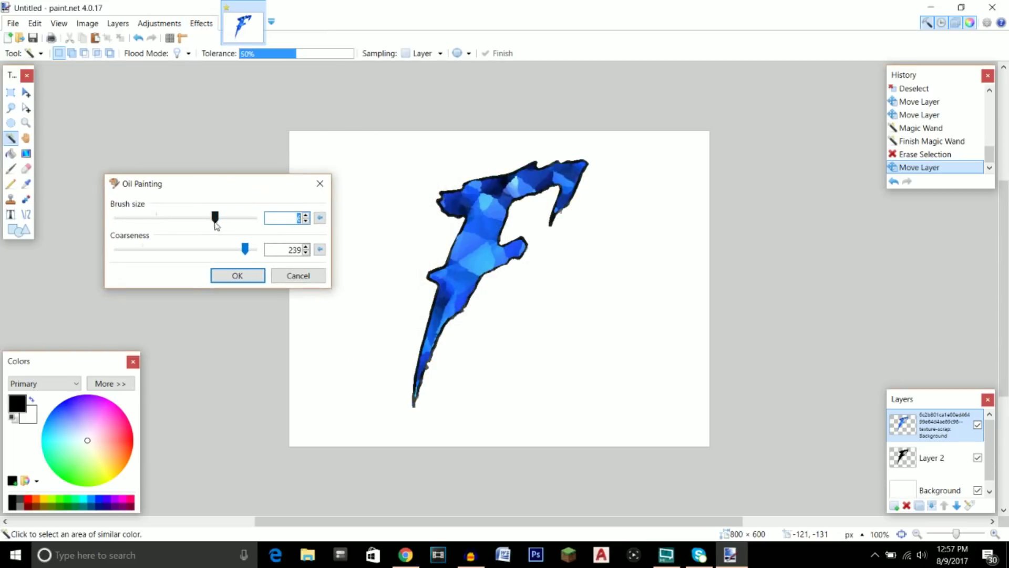
mouse_move(203, 219)
left_mouse_down()
mouse_move(176, 219)
mouse_move(216, 219)
left_mouse_up()
mouse_move(246, 254)
left_mouse_down()
mouse_move(100, 257)
mouse_move(263, 251)
left_mouse_up()
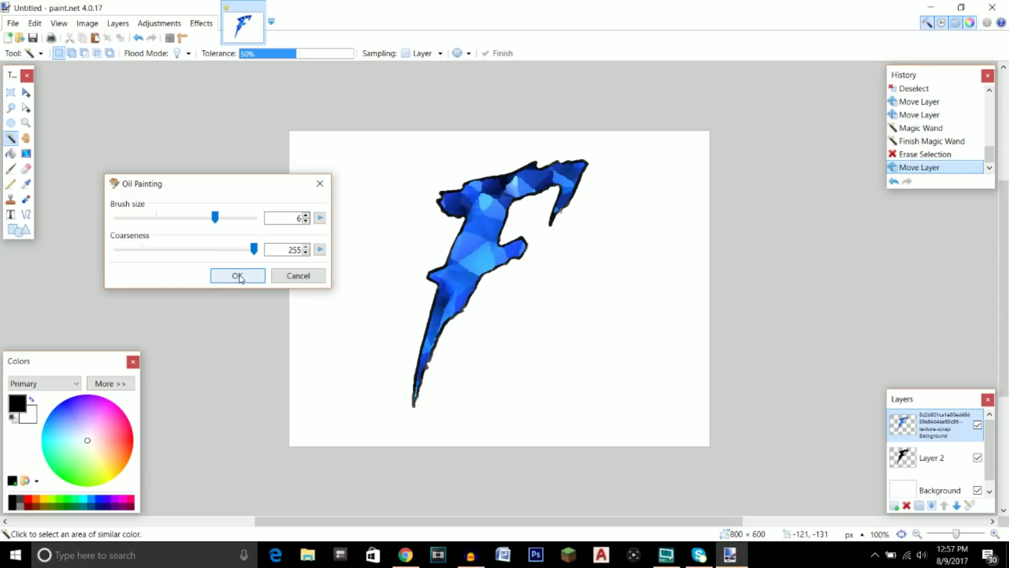
left_click(238, 276)
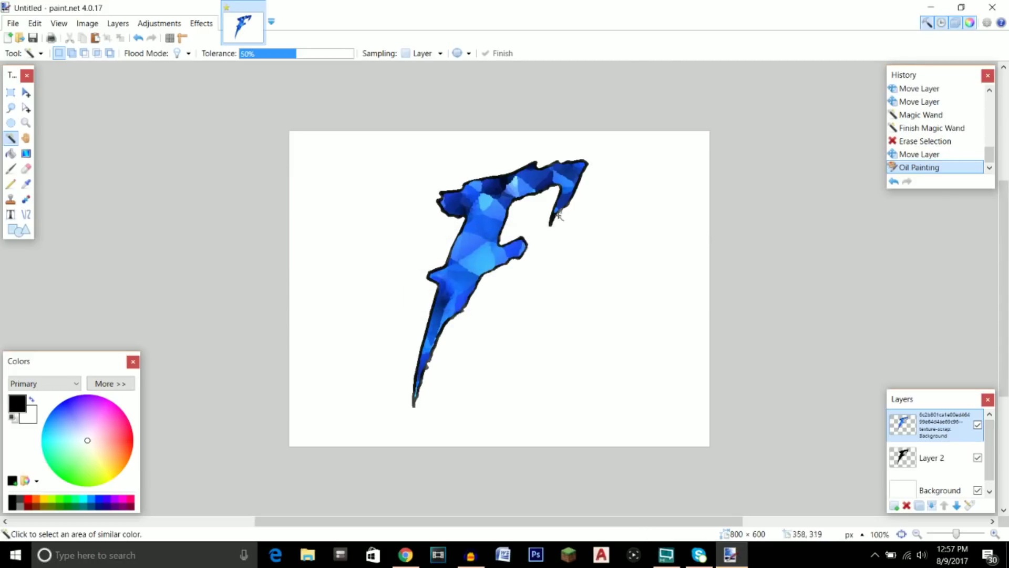
left_click(11, 93)
left_click(25, 93)
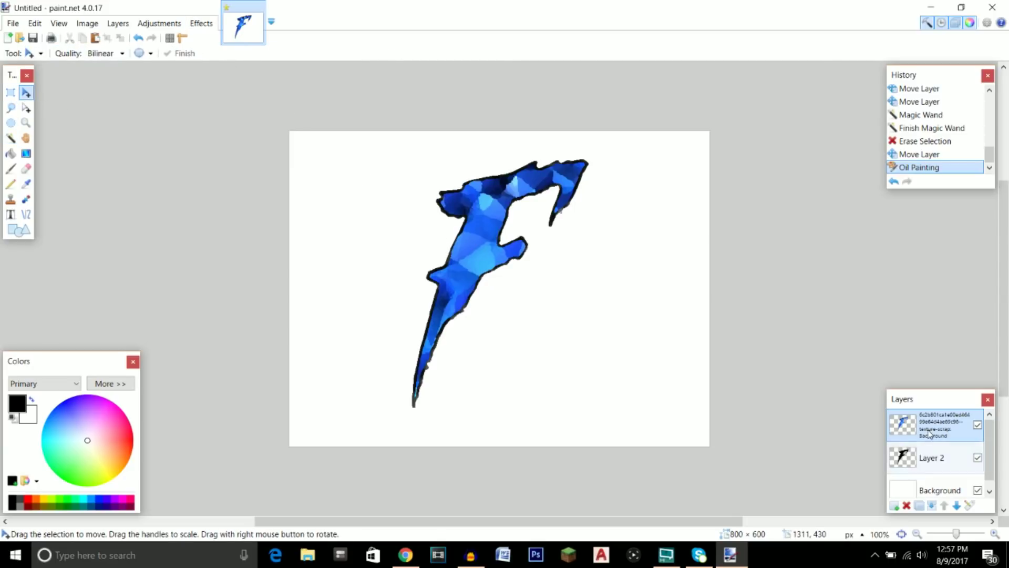
- Recolour the polygon F from blue to red with Hue/Saturation at hue about 136, saturation about 104
left_click(175, 25)
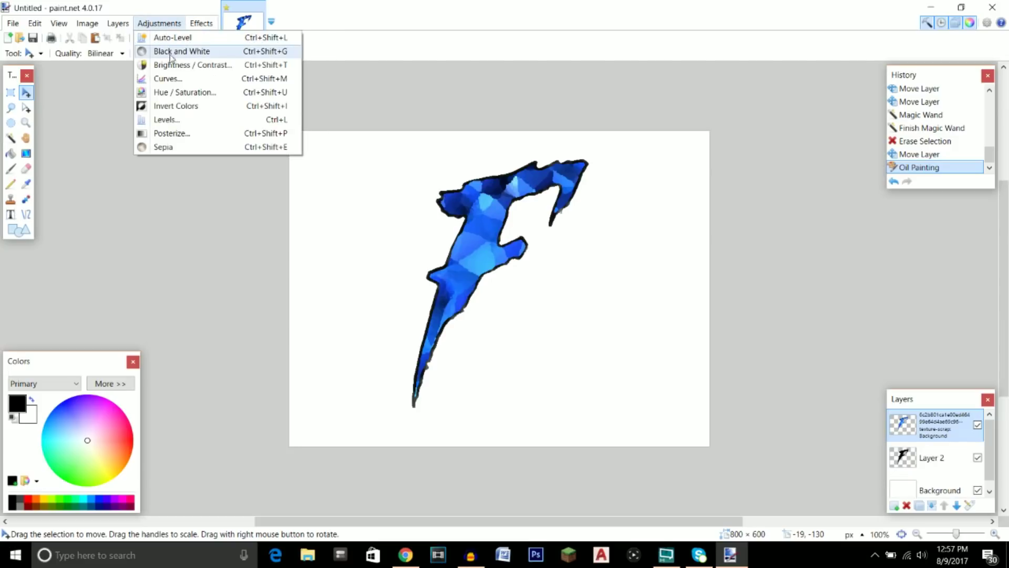
left_click(191, 93)
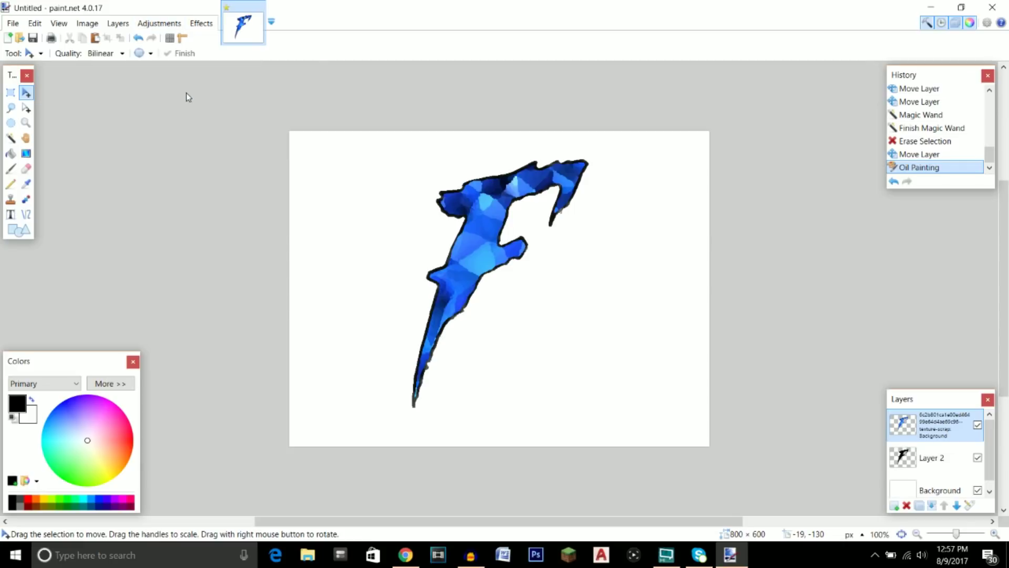
left_click_drag(488, 205, 236, 182)
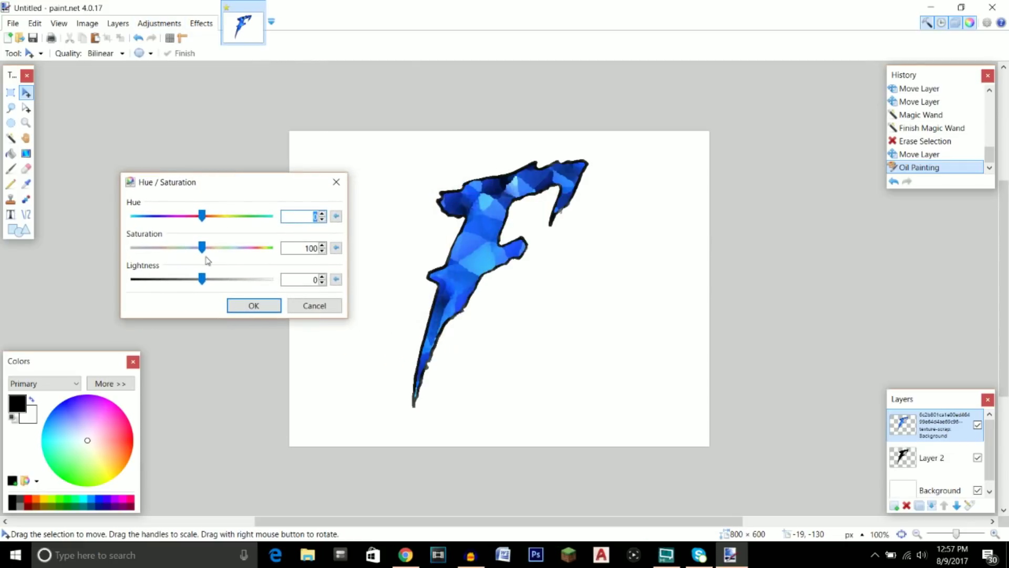
left_click_drag(202, 247, 254, 217)
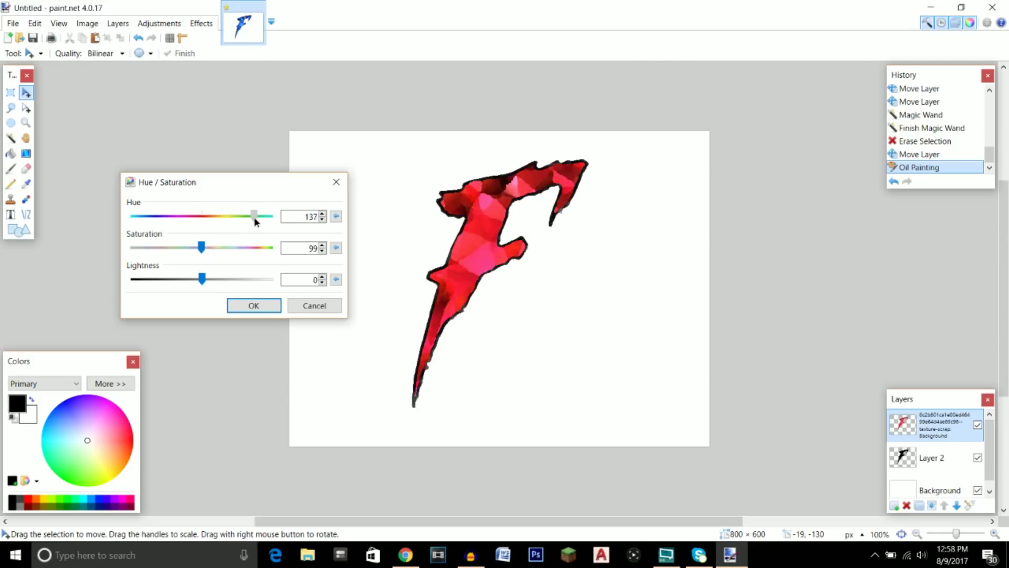
mouse_move(202, 248)
left_mouse_down()
mouse_move(219, 247)
mouse_move(209, 250)
left_mouse_up()
left_click_drag(254, 218, 253, 218)
left_click(263, 309)
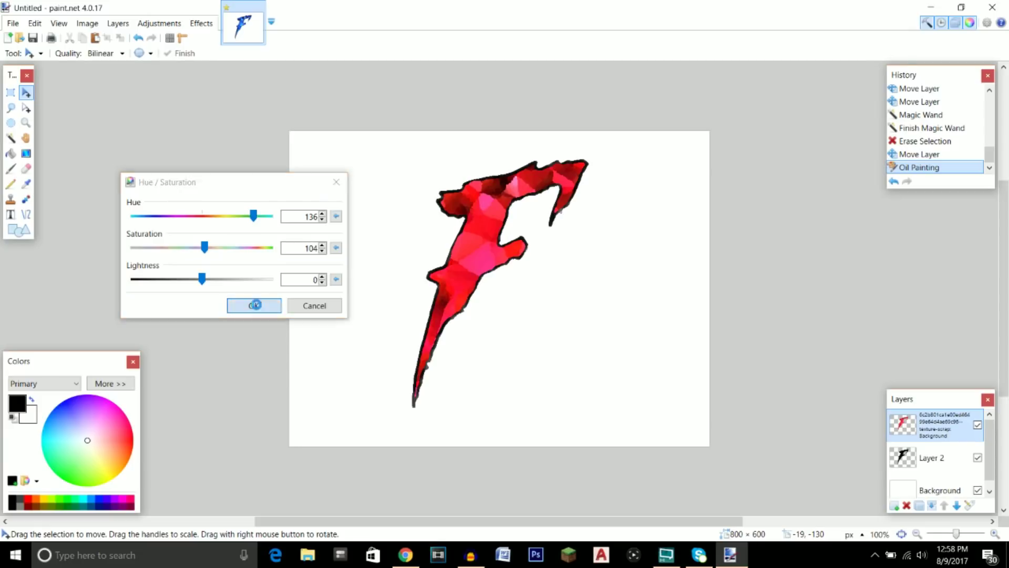
left_click(160, 24)
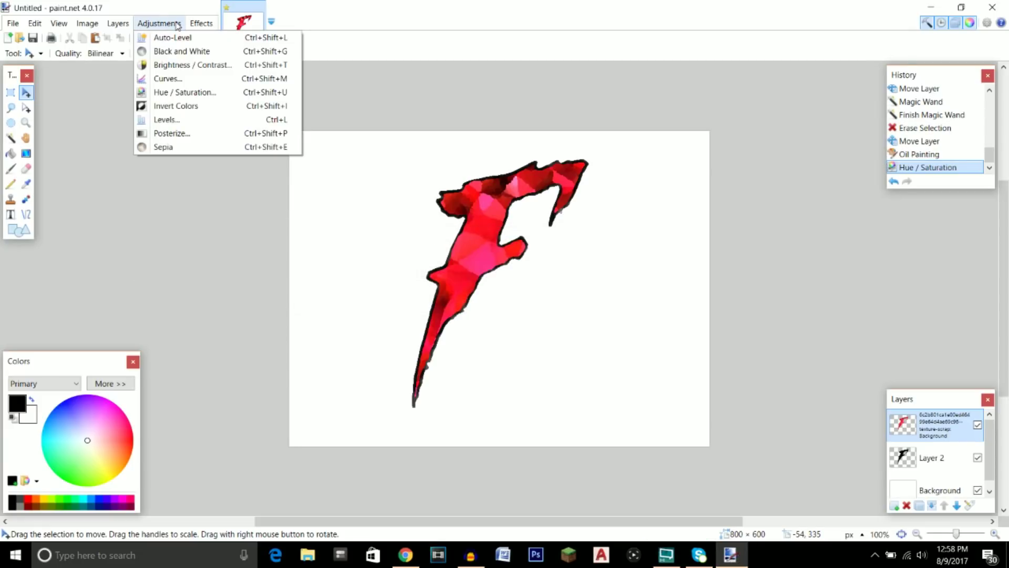
left_click(171, 66)
left_click_drag(519, 223, 258, 204)
left_click_drag(213, 267, 241, 269)
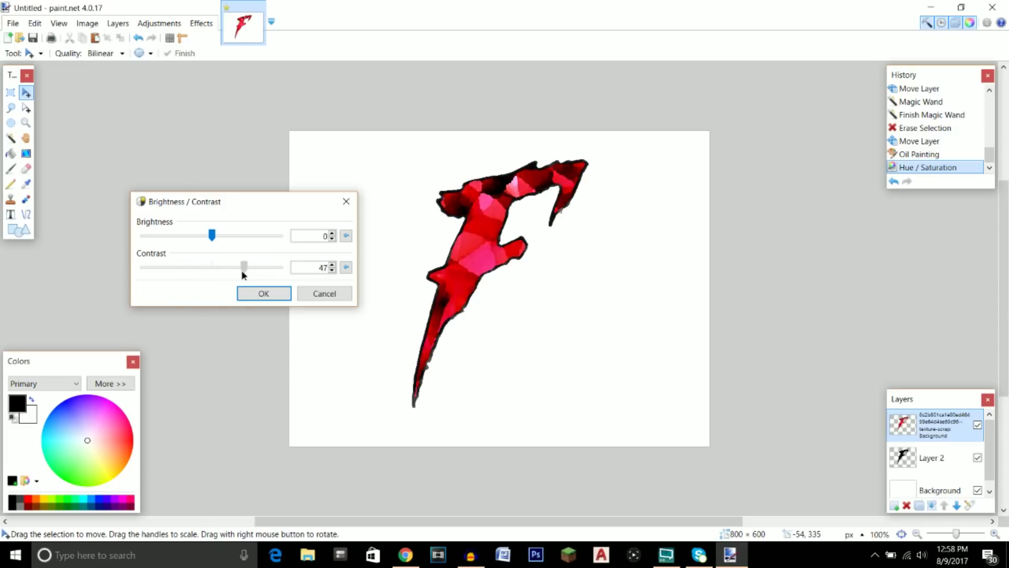
left_click_drag(212, 237, 210, 269)
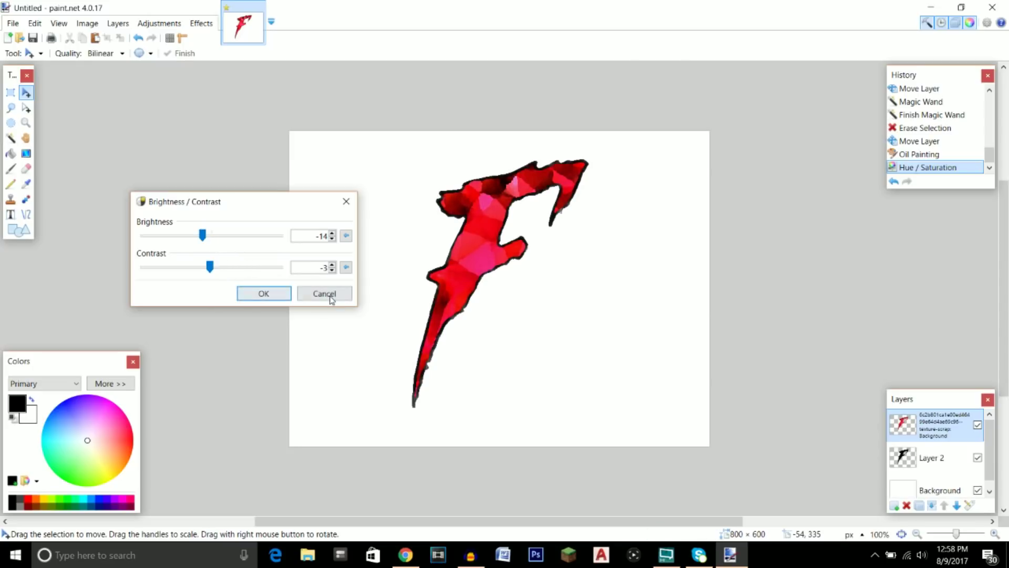
left_click(325, 294)
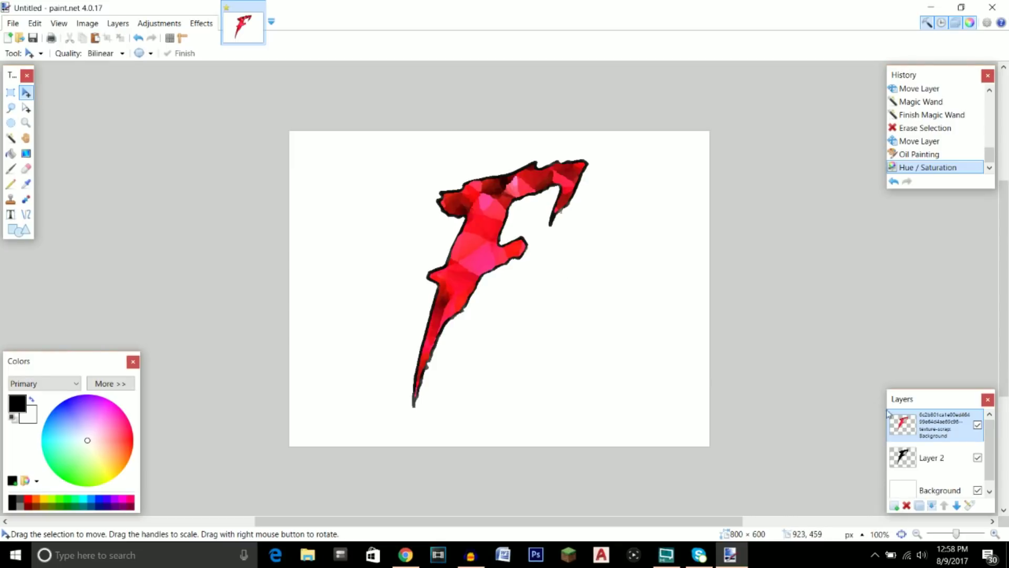
- Select the whole red layer and shift it a few pixels up-left to reveal the black F shadow
key("ctrl+a")
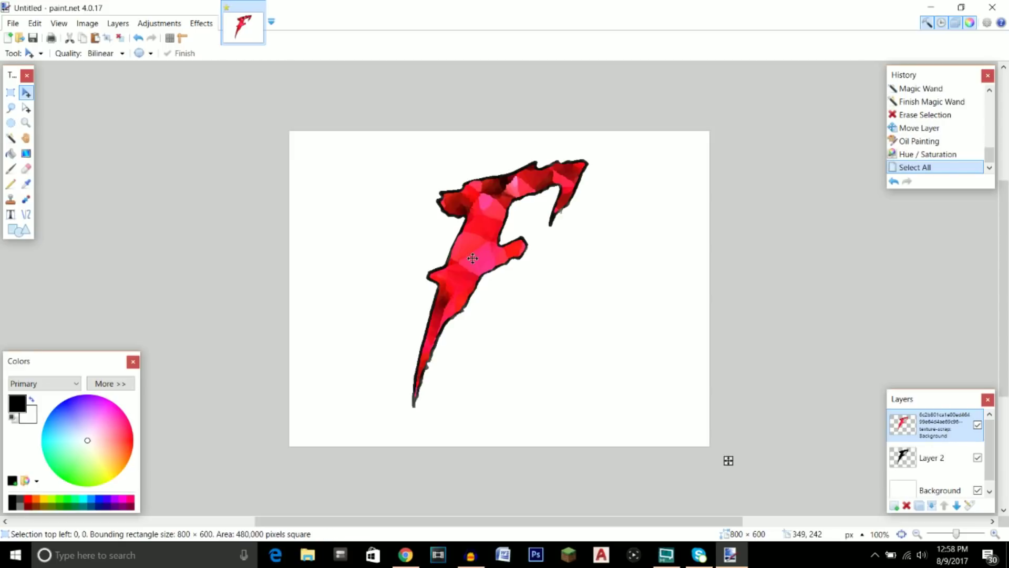
left_click_drag(472, 258, 470, 255)
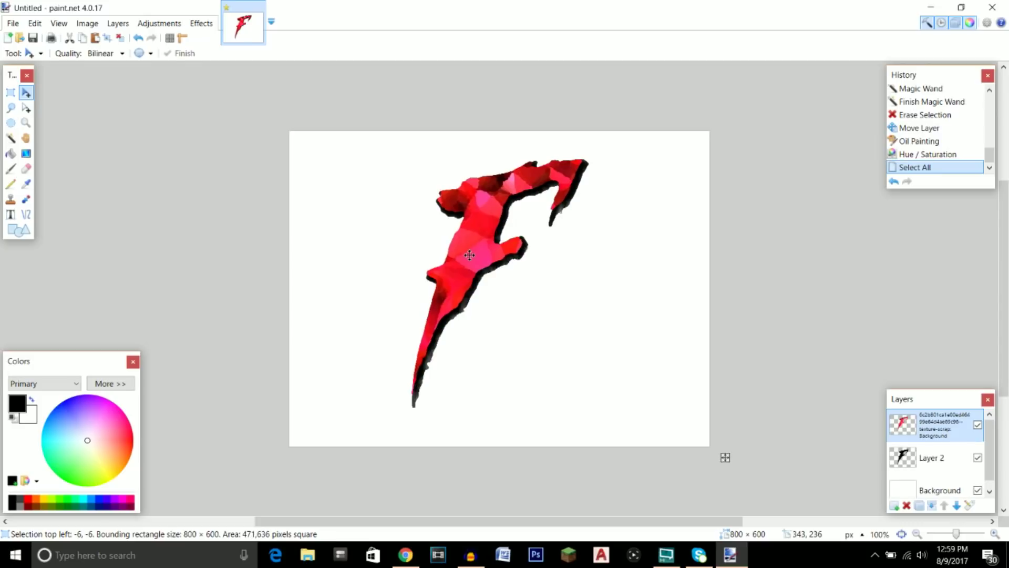
left_click_drag(469, 255, 472, 257)
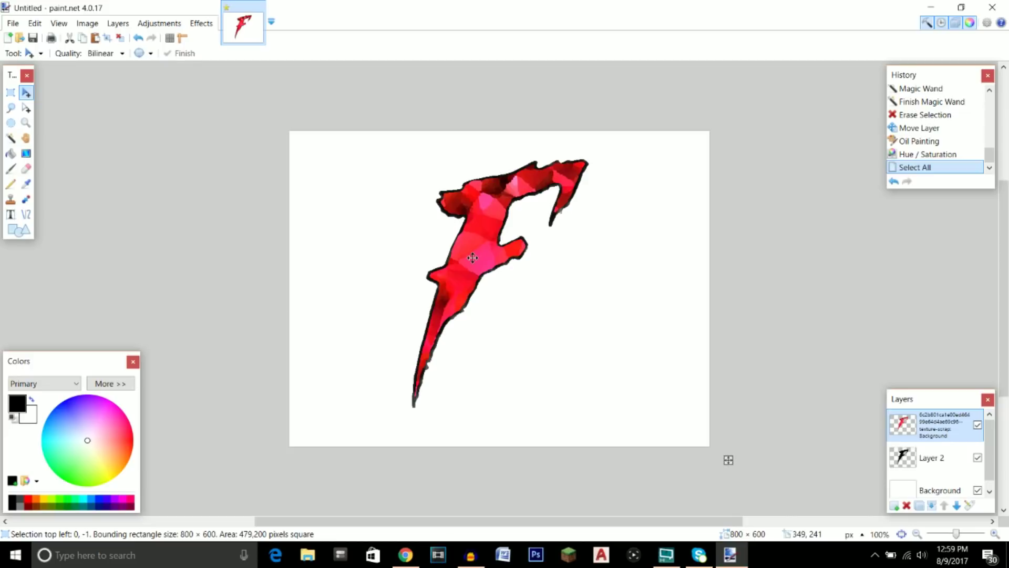
left_click_drag(472, 257, 469, 254)
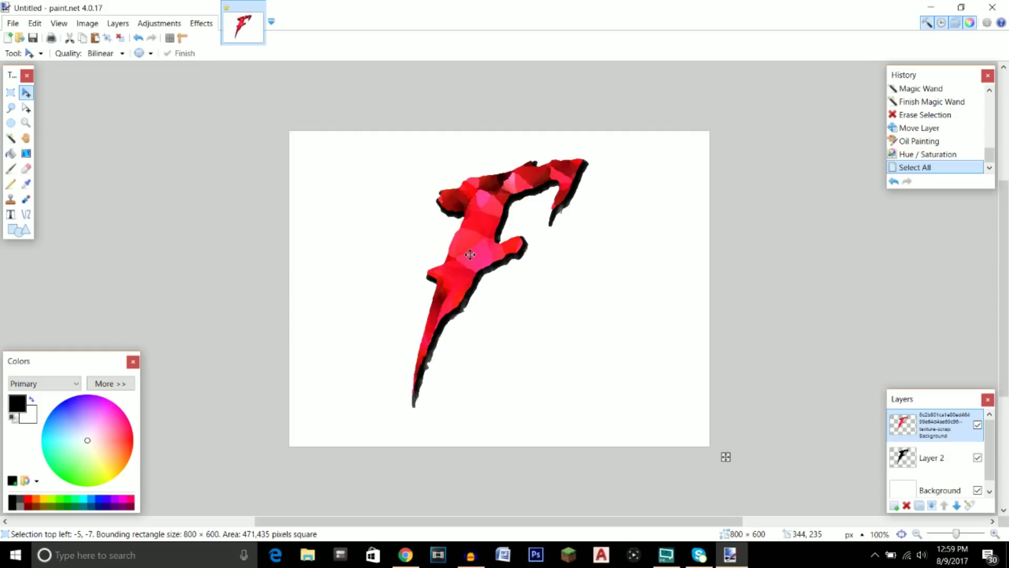
left_click_drag(470, 254, 469, 257)
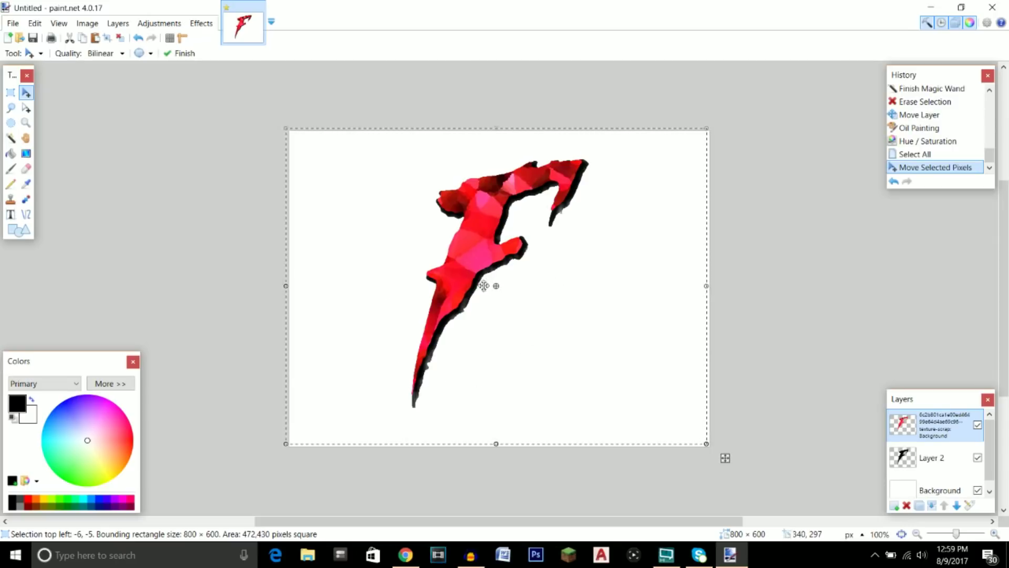